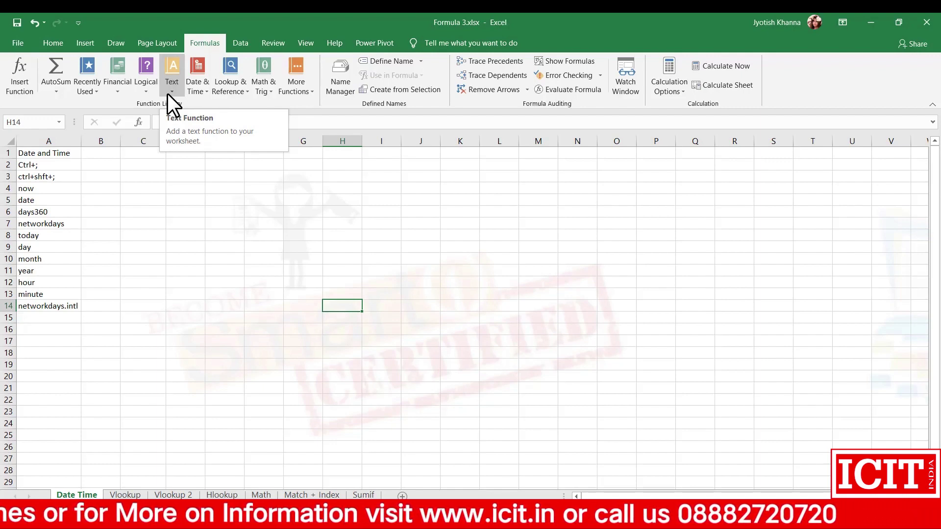
click(202, 79)
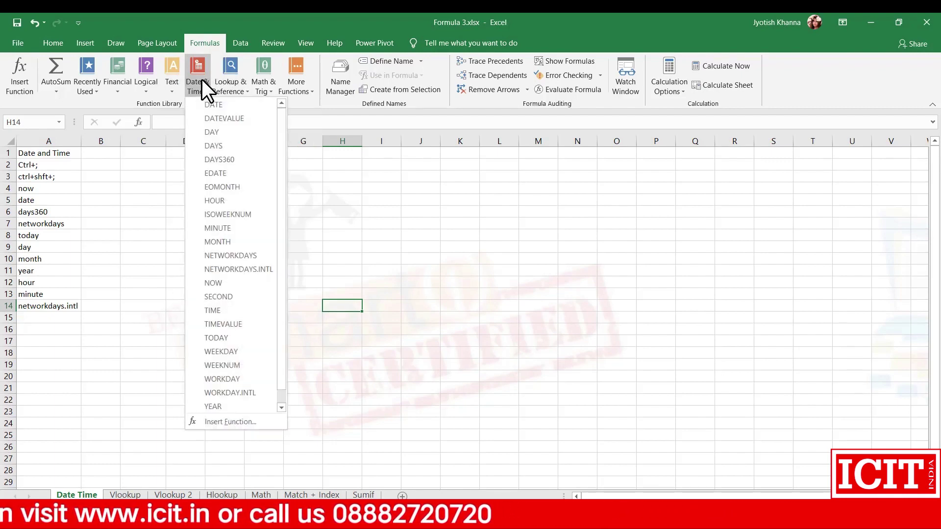
mouse_move(232, 173)
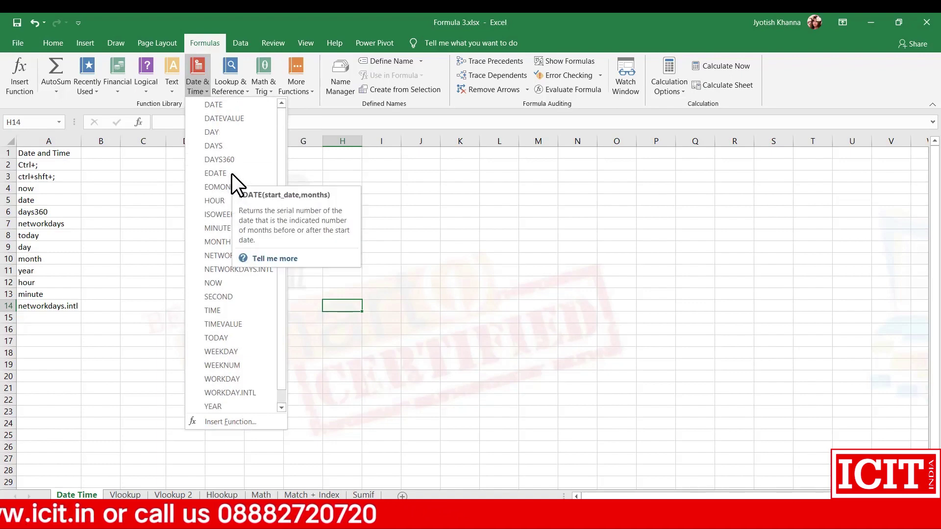
click(299, 11)
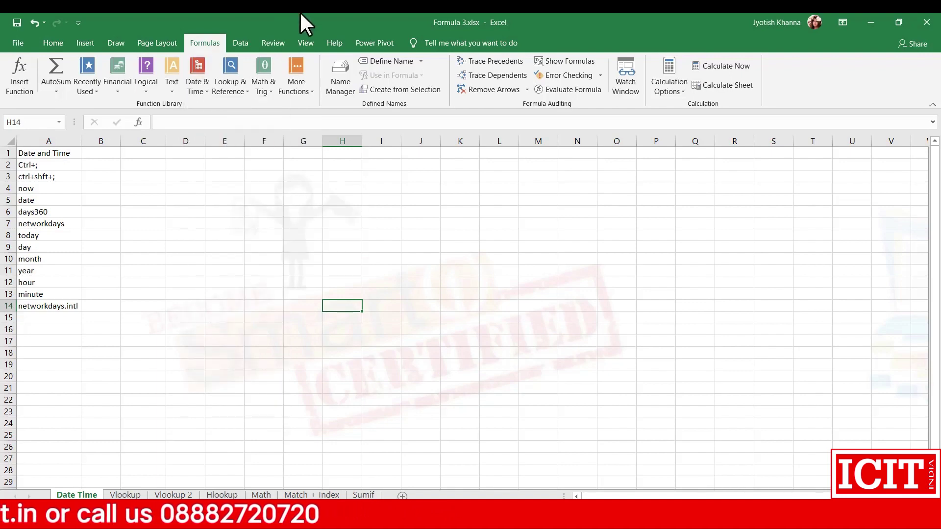
- Enter the date 23 april 2000 in cell C1 and reselect that cell
click(98, 153)
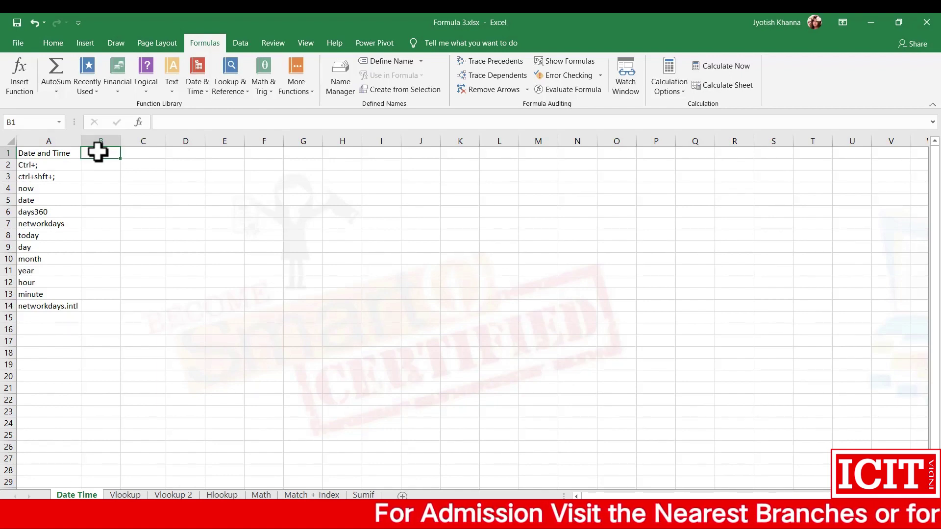
key(Right)
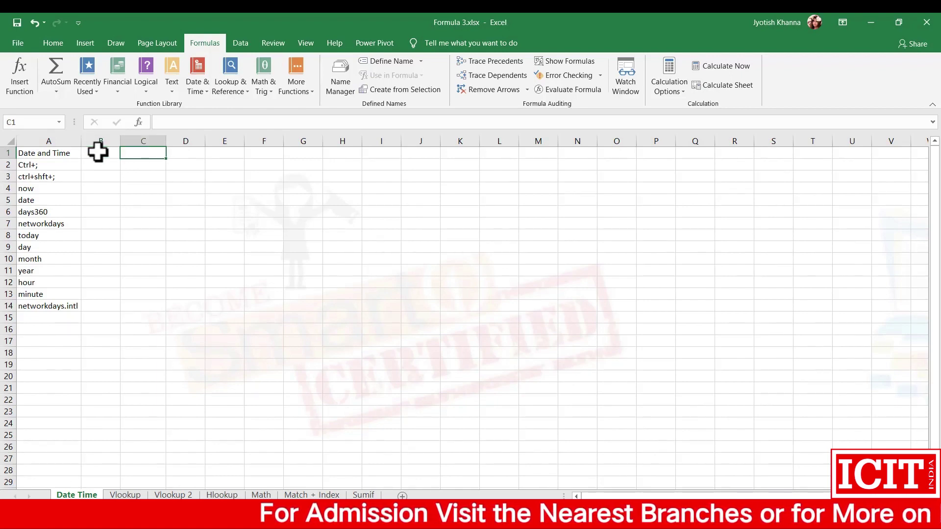
text(23)
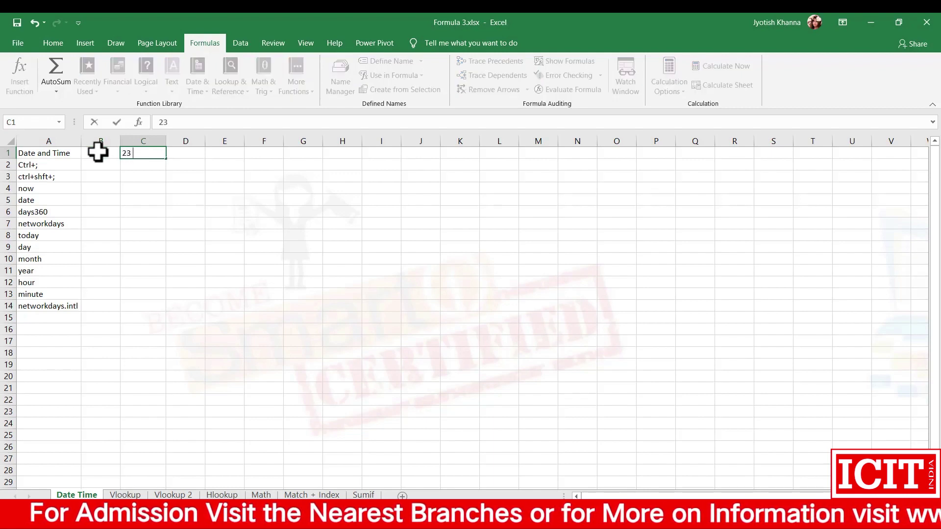
text( april)
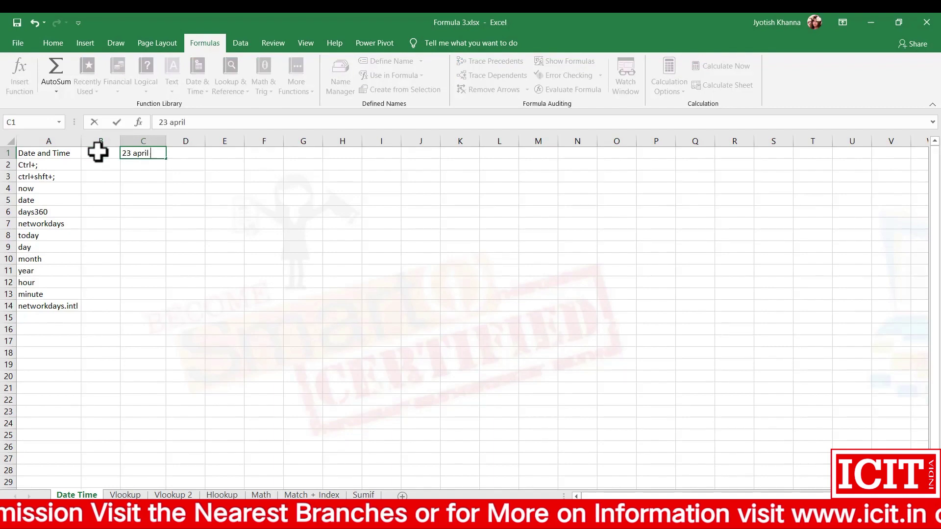
text( 2000)
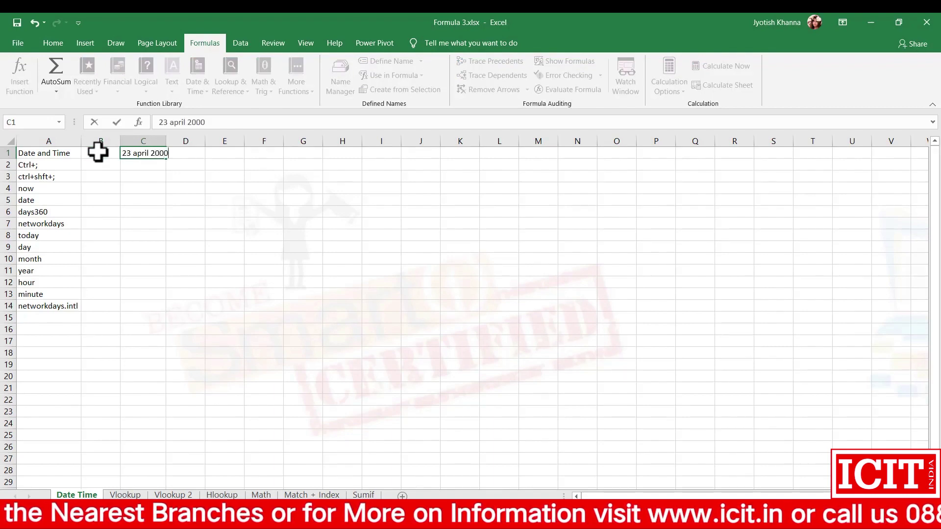
key(Return)
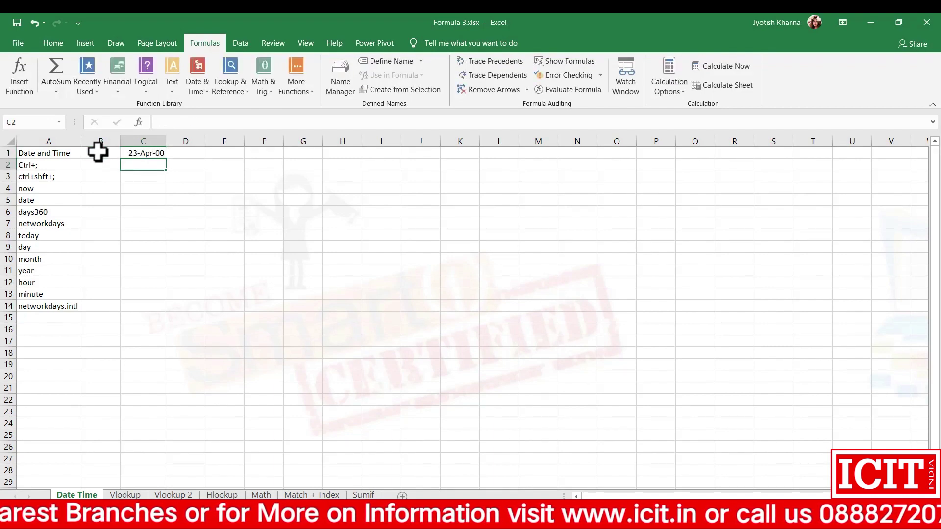
key(Up)
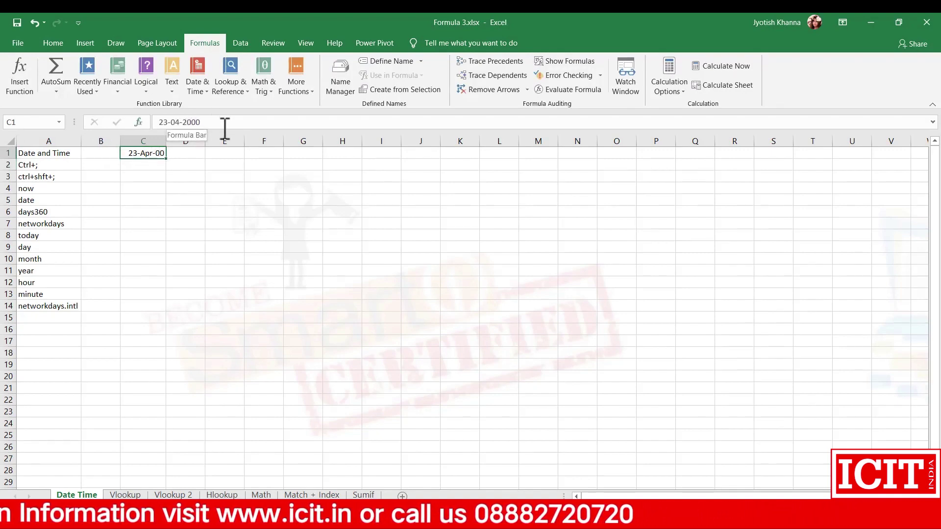
- Enter the date 23/04/1999 in cell D1 and reselect that cell
click(184, 154)
text(2)
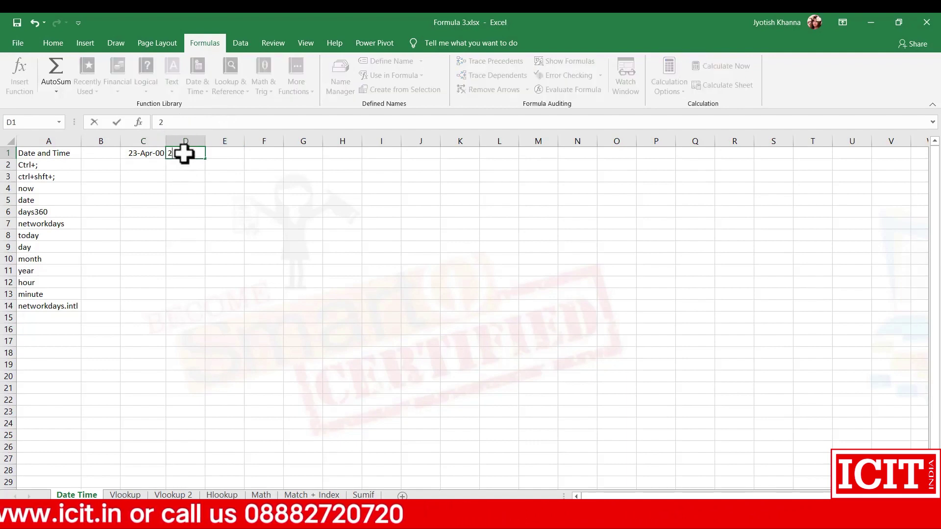
text(3/)
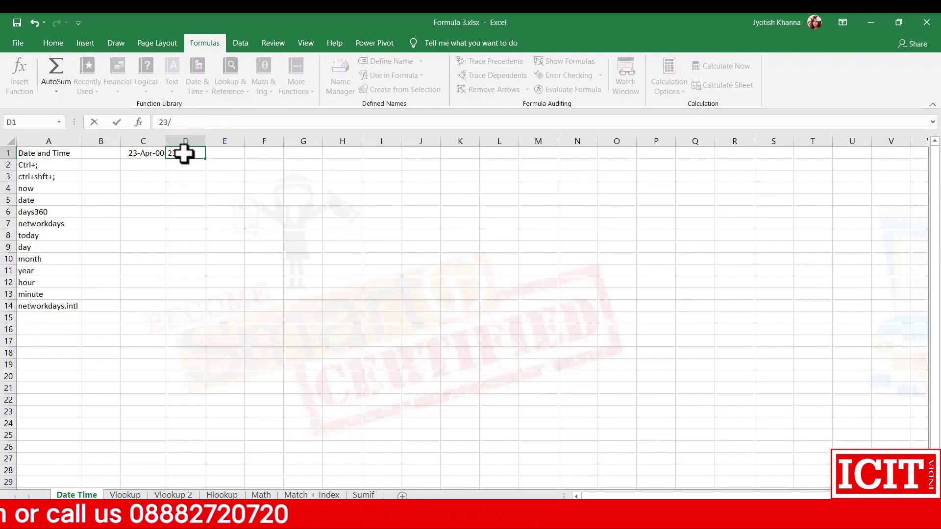
text(04/1)
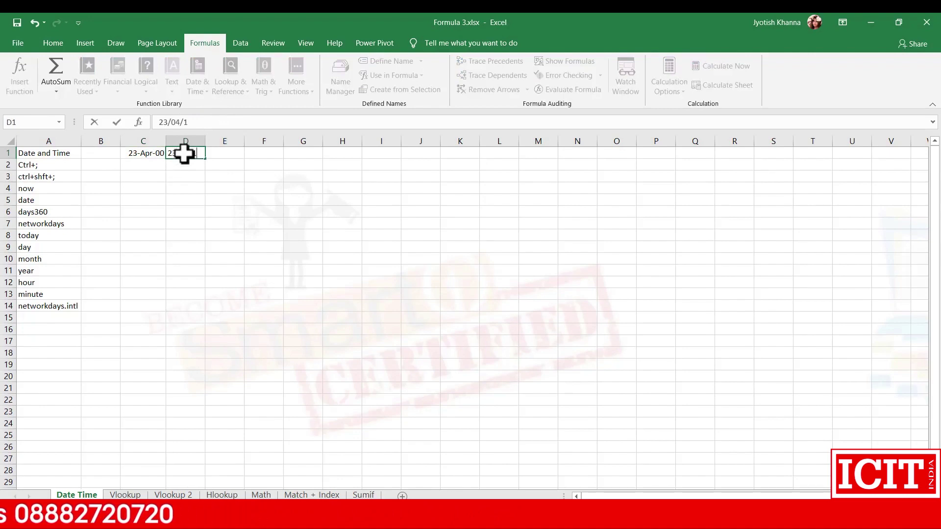
text(999)
key(Return)
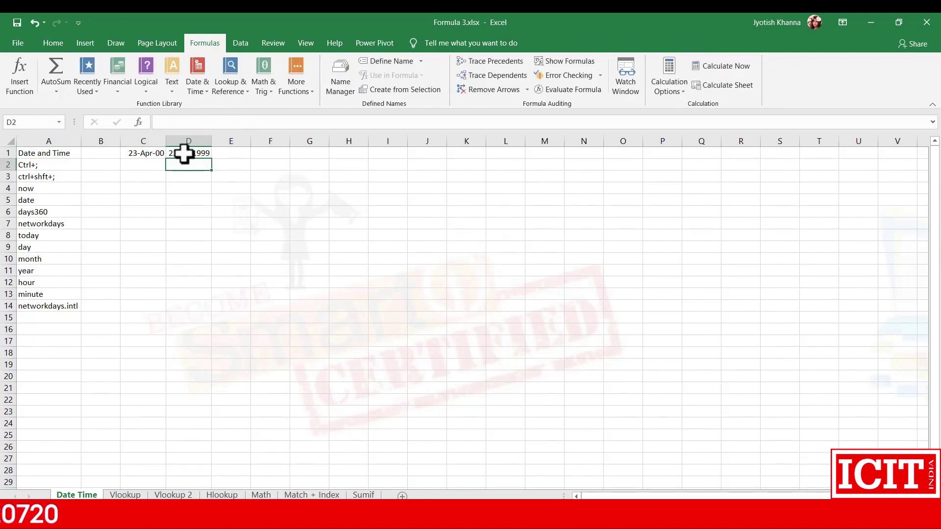
click(185, 154)
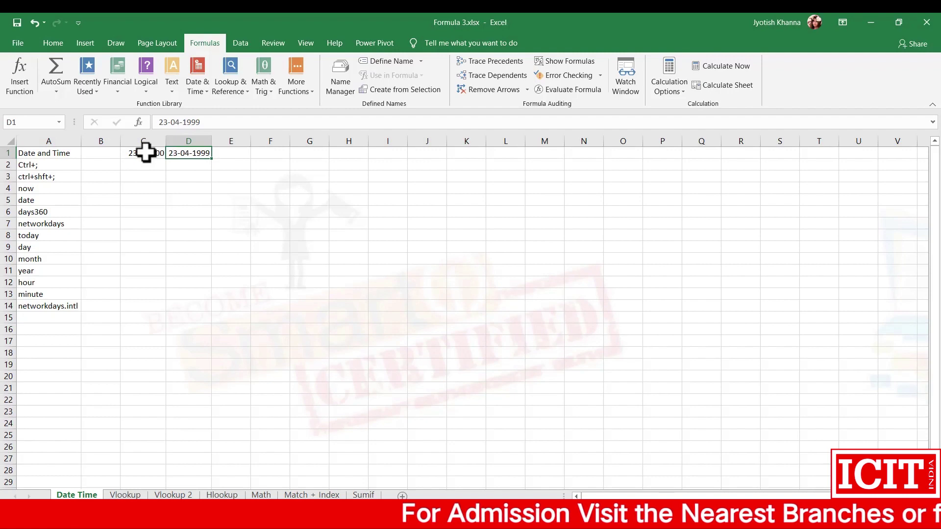
- Clear the sample dates from cells C1 to E1 and return to cell A1
drag(145, 153, 213, 155)
key(Delete)
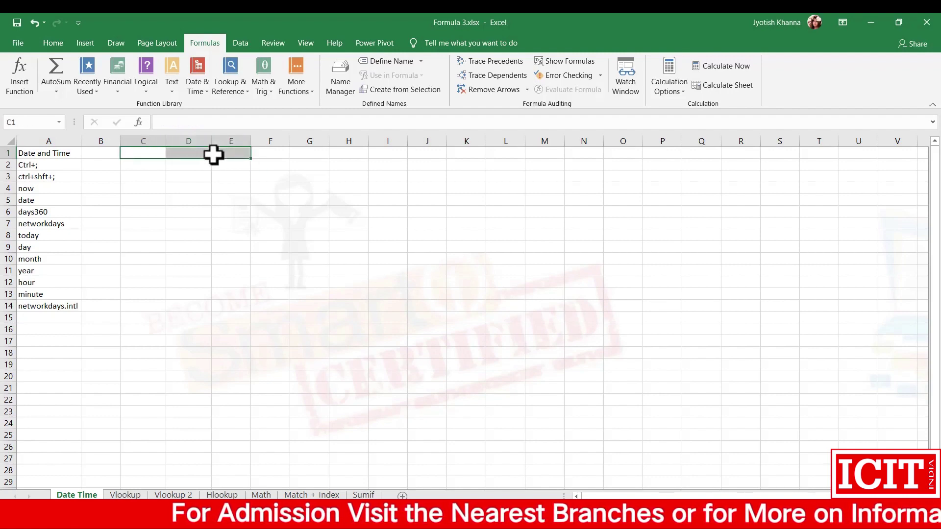
key(ctrl+Home)
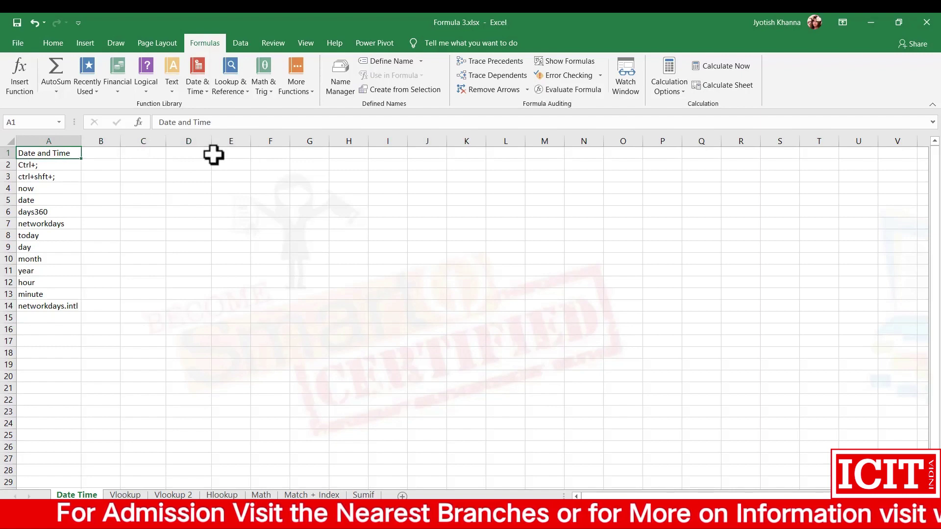
- Enter the date 03/04/1999 in cell C1 and reselect that cell
key(Right)
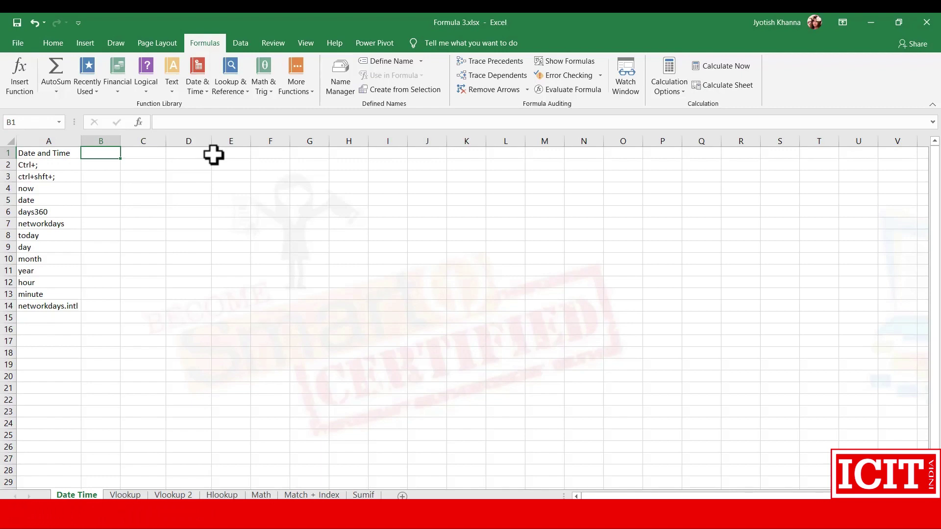
key(Right)
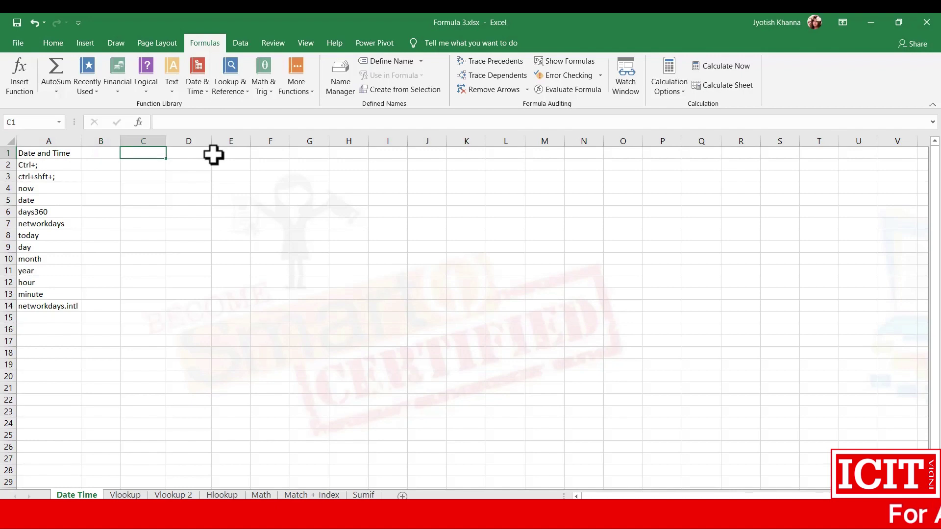
text(03)
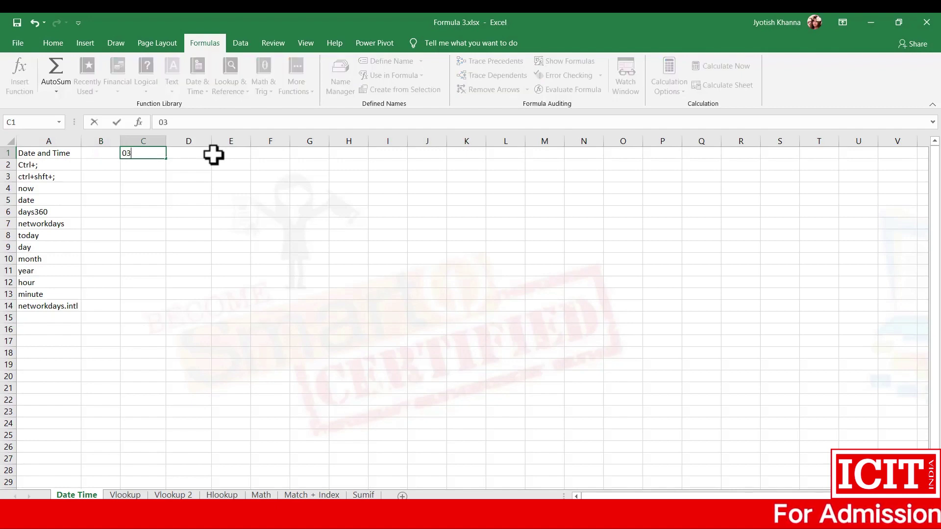
text(/0)
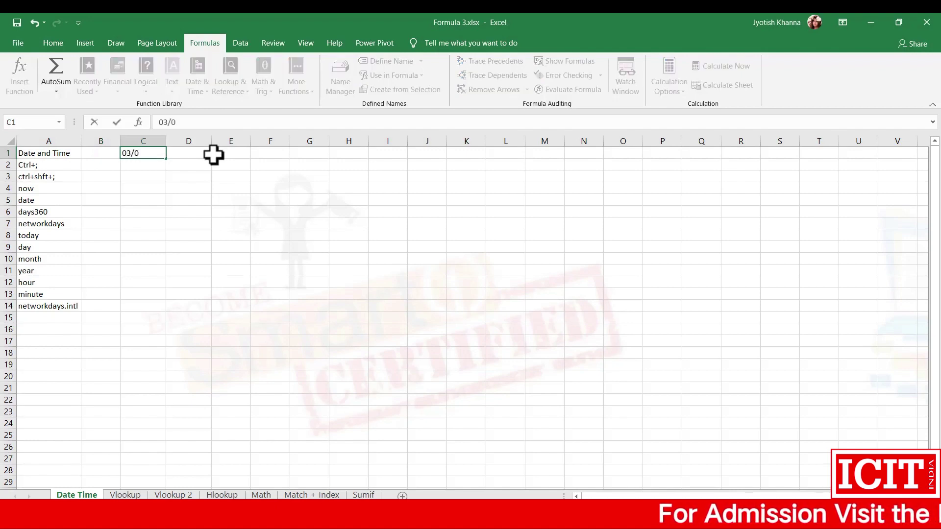
text(4/1)
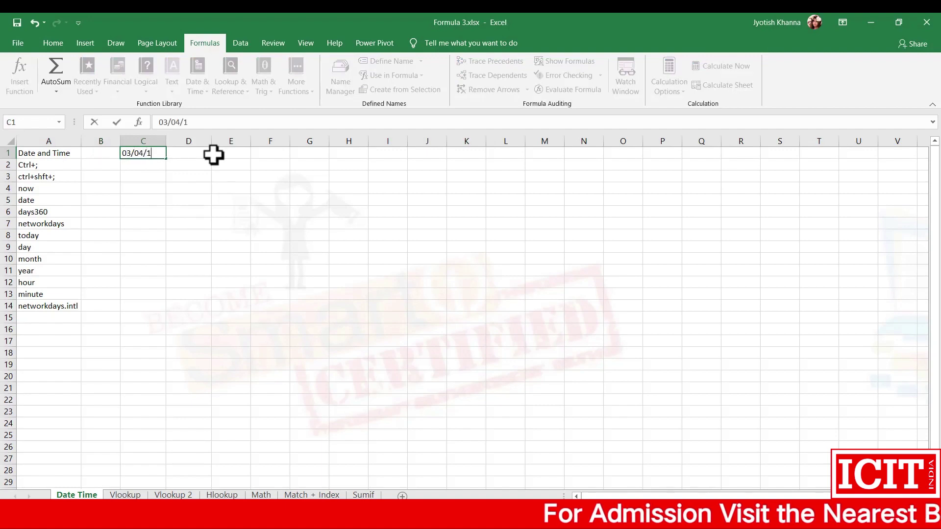
text(999)
key(Return)
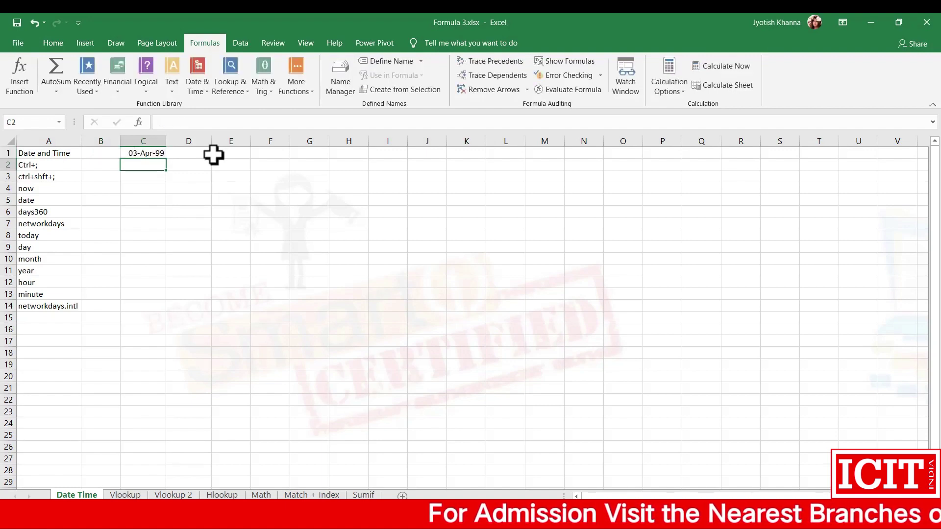
key(Up)
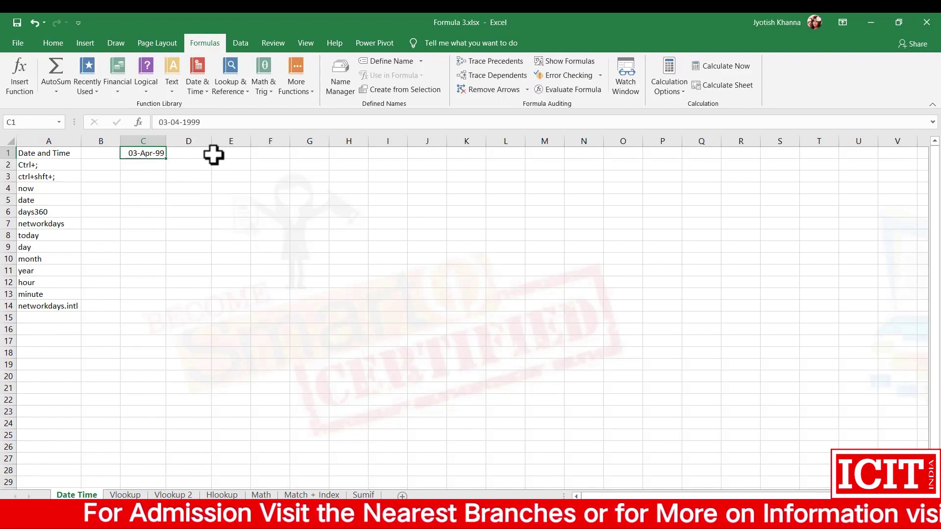
key(Right)
key(Right)
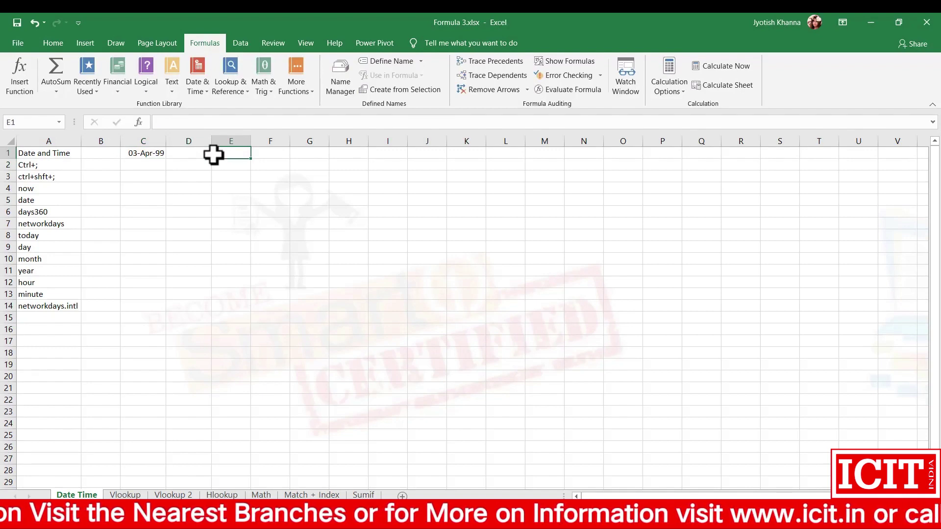
key(Left)
key(Left)
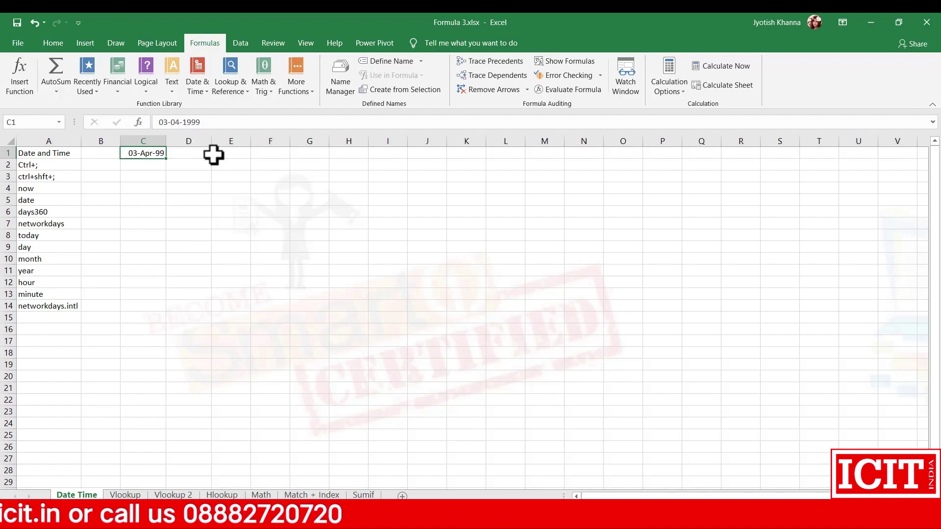
- Replace the content of cell C1 with a DATE formula for year 1999, month 03 and day 04, and reselect the cell
key(Delete)
text(=date)
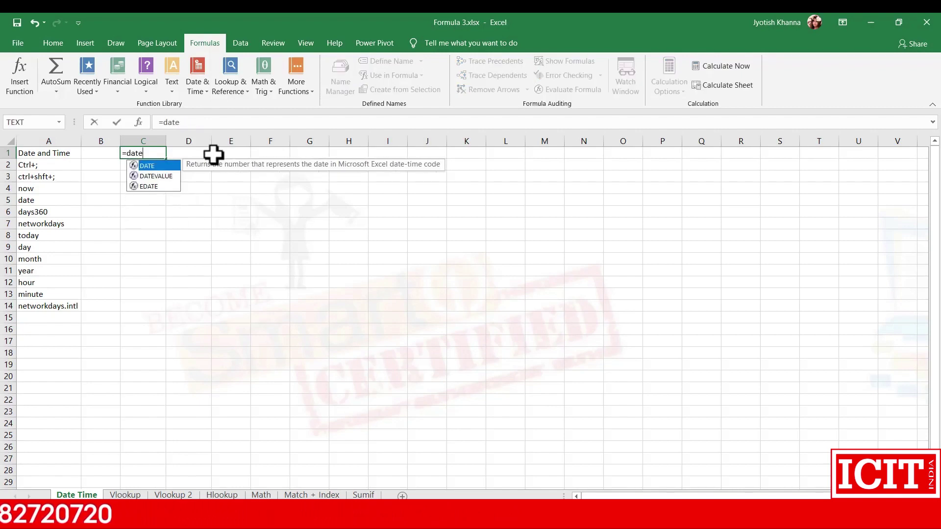
text(()
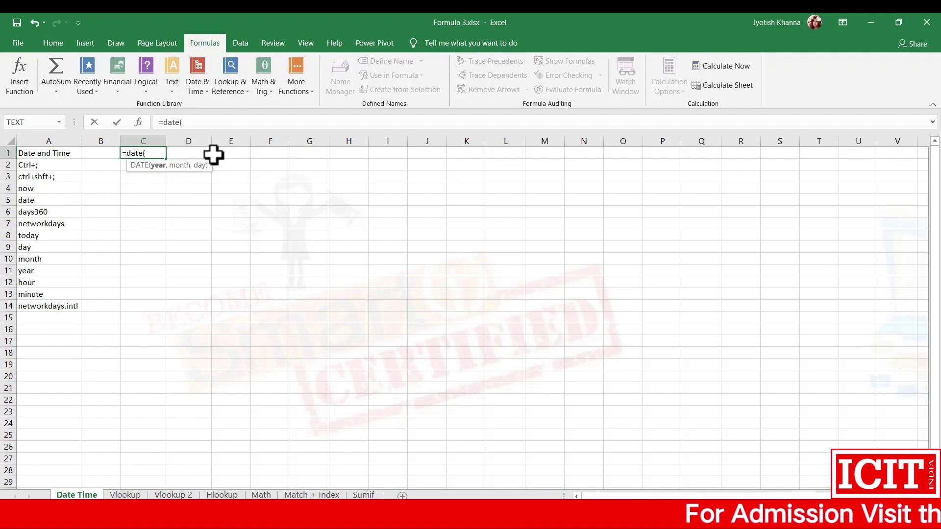
text(1999)
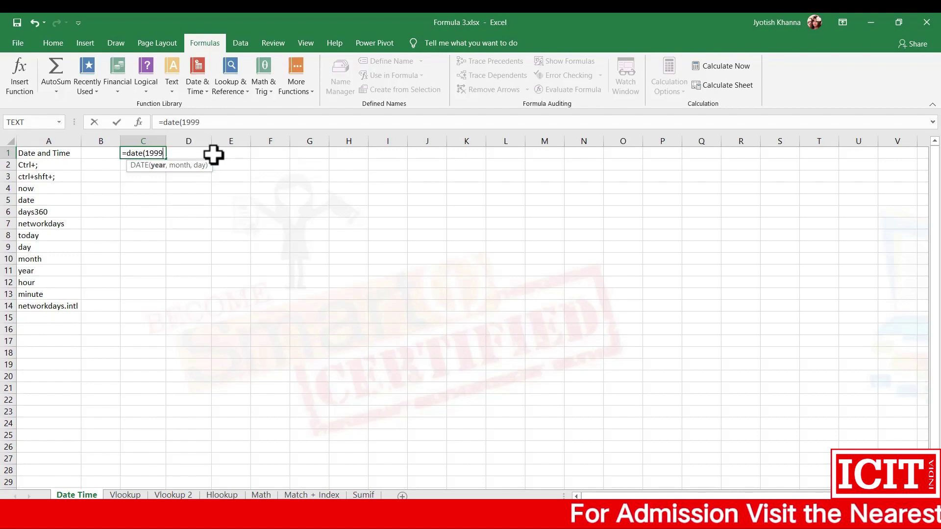
text(,)
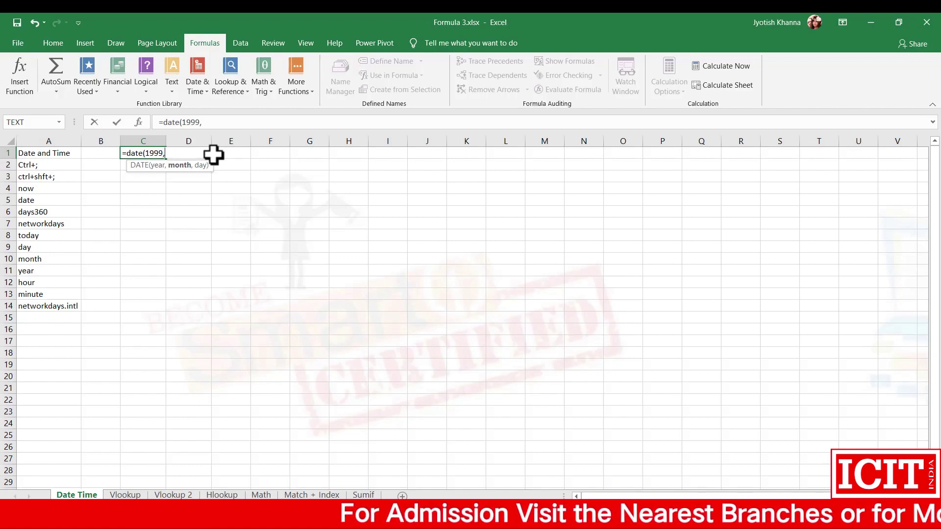
text(0)
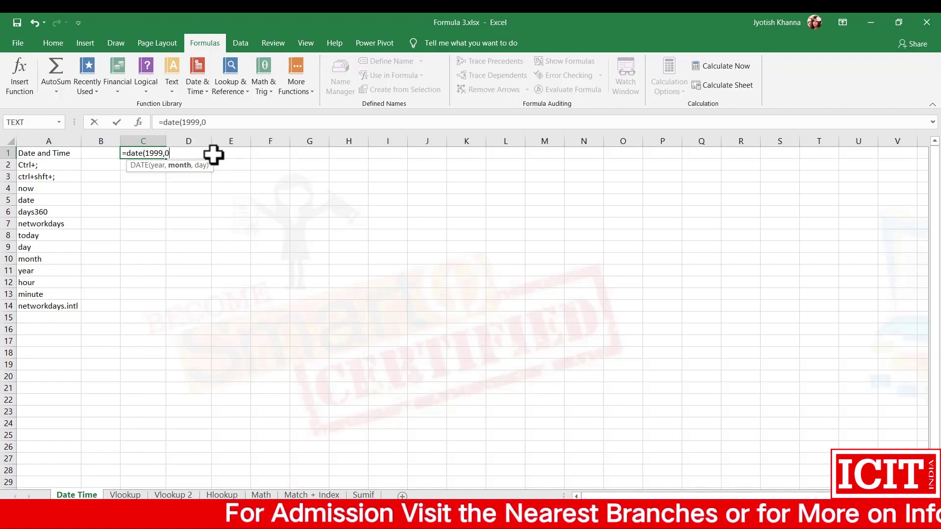
text(3,)
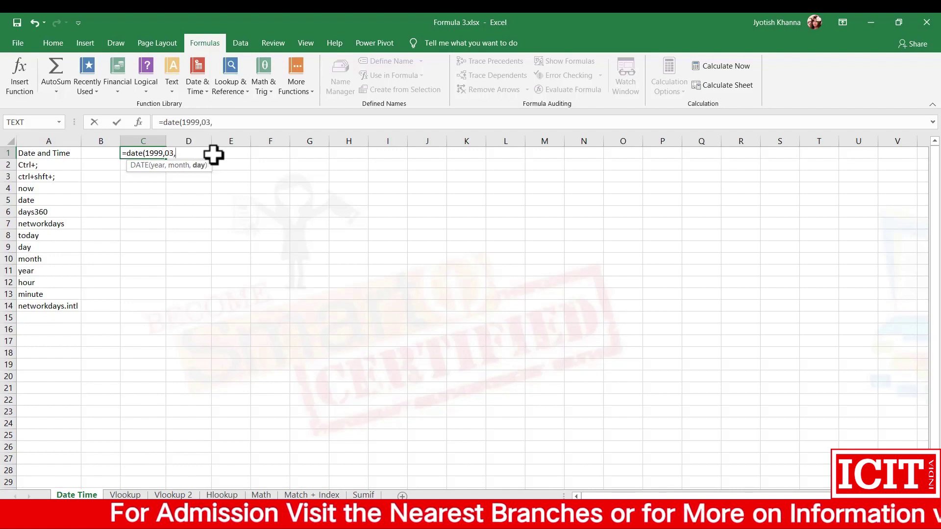
text(04)
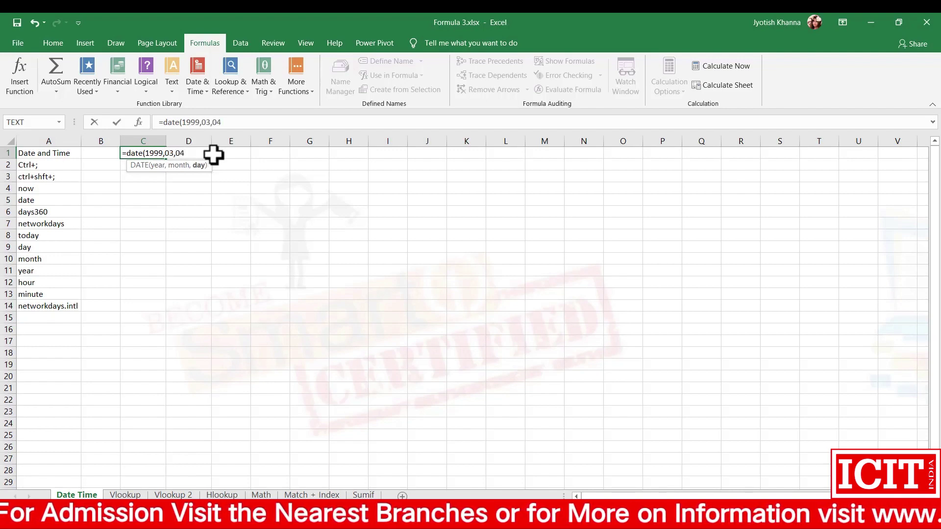
key(Return)
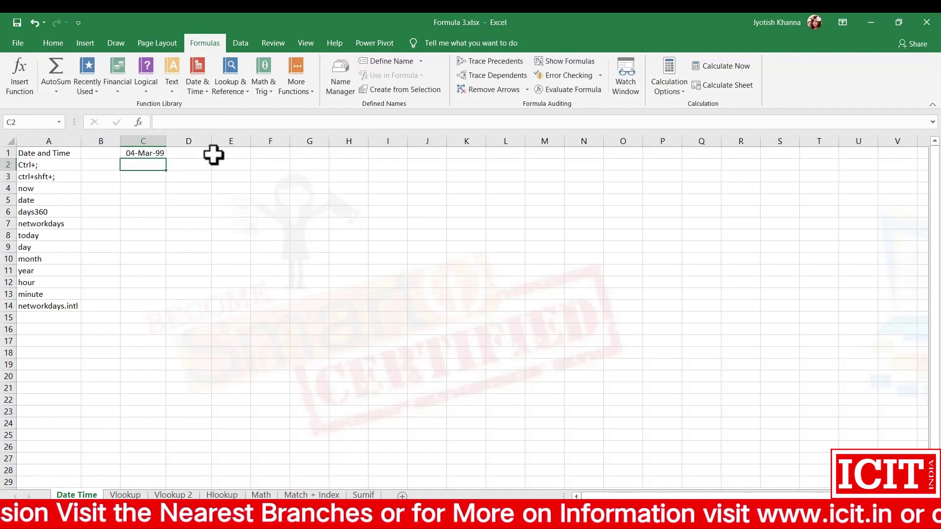
key(Up)
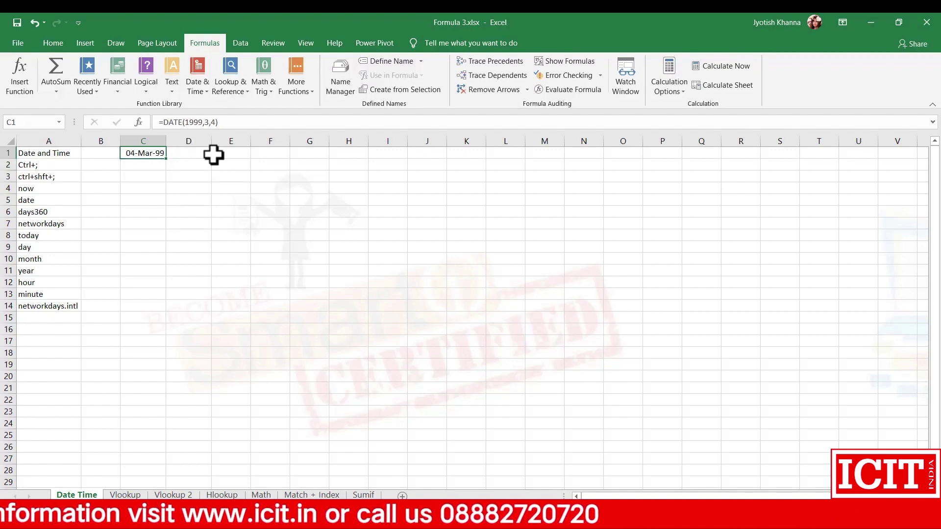
- Enter the date 04 mar 1999 in cell D1 and reselect that cell
click(51, 42)
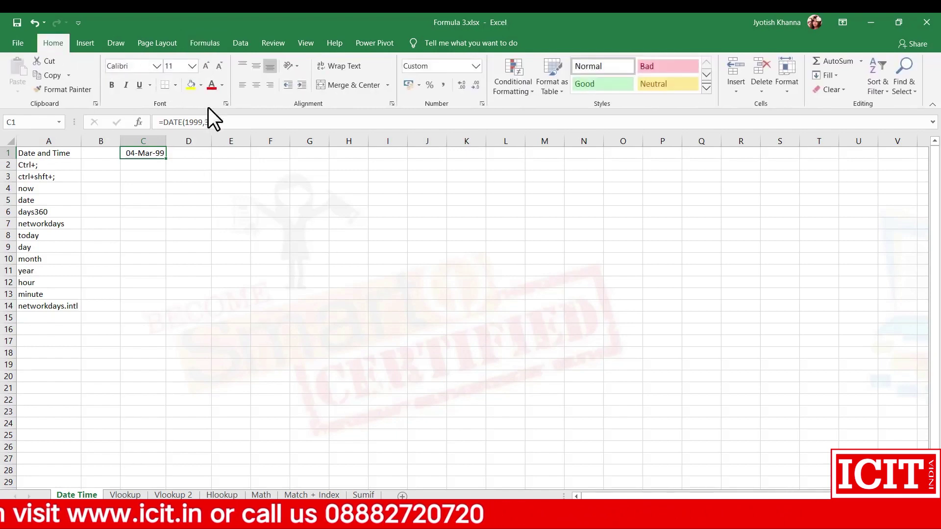
click(192, 153)
text(04 mar 1999)
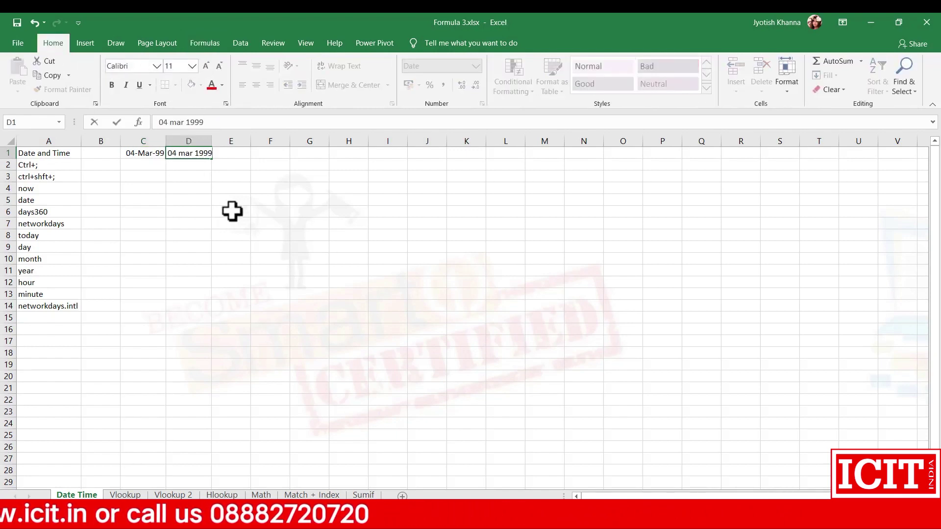
key(Return)
key(Up)
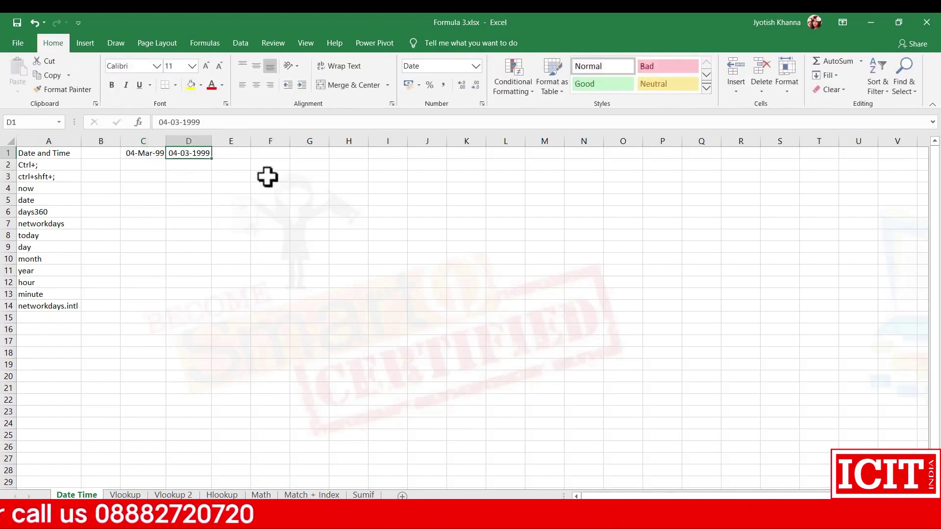
- Apply the Short Date number format to the DATE formula in cell C1
click(129, 155)
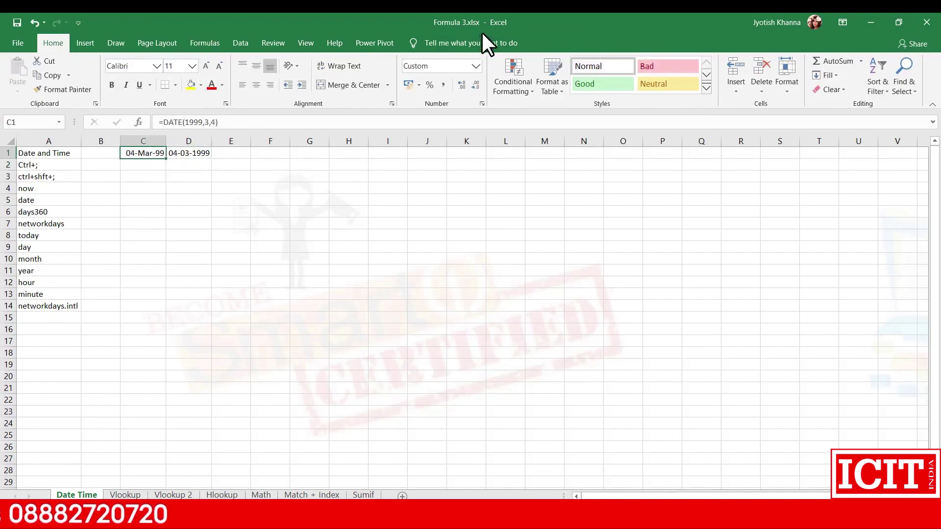
click(441, 69)
text(Short Date)
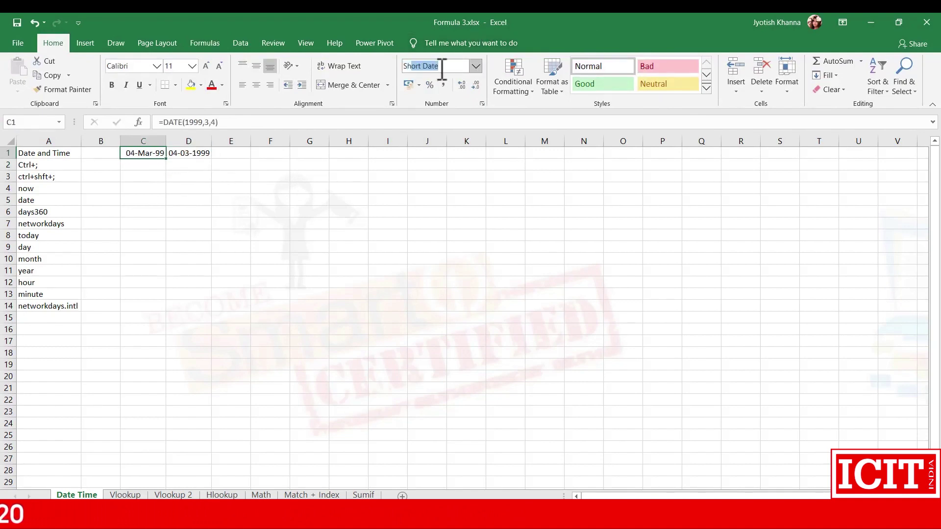
key(Return)
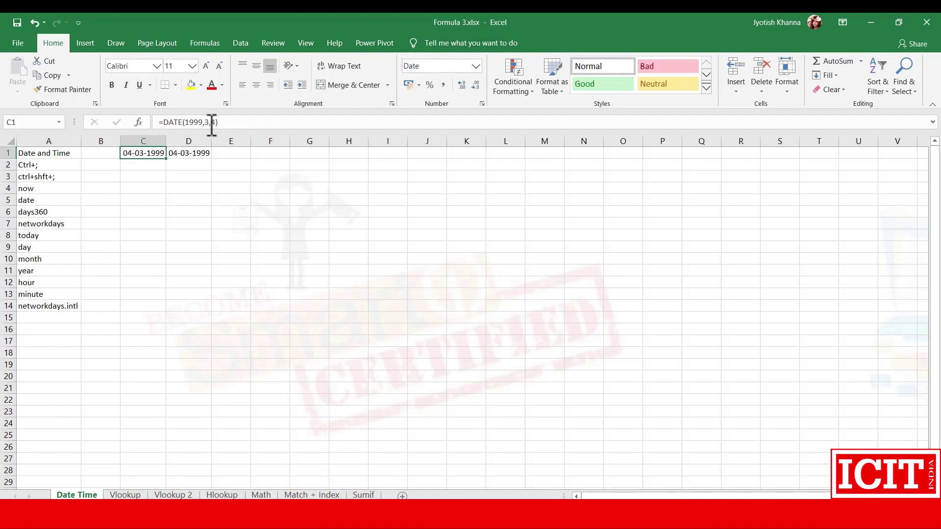
- Preview the custom date formats dd-mmm, dd-mmm-yyyy, dd-mmm-yy and dd-mmm-yyy for cell C1, and cancel the formatting
click(180, 152)
click(145, 150)
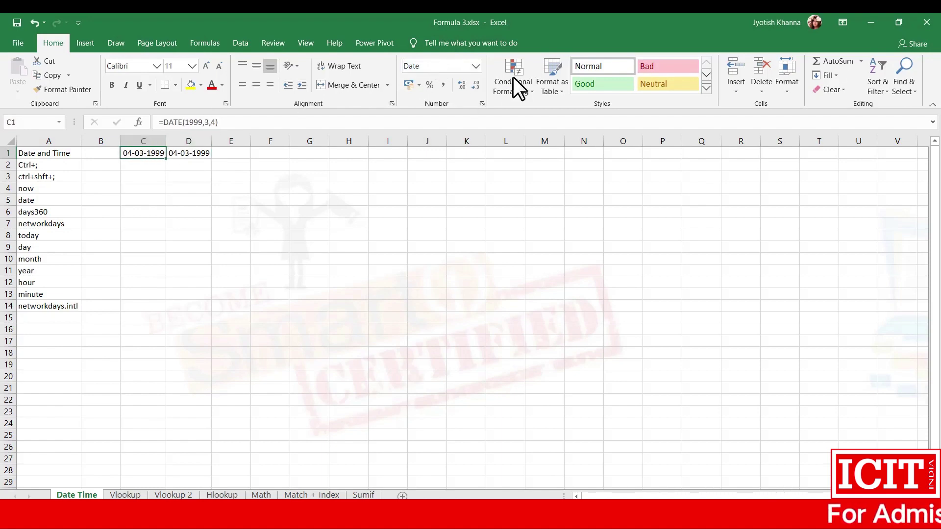
click(475, 65)
click(442, 373)
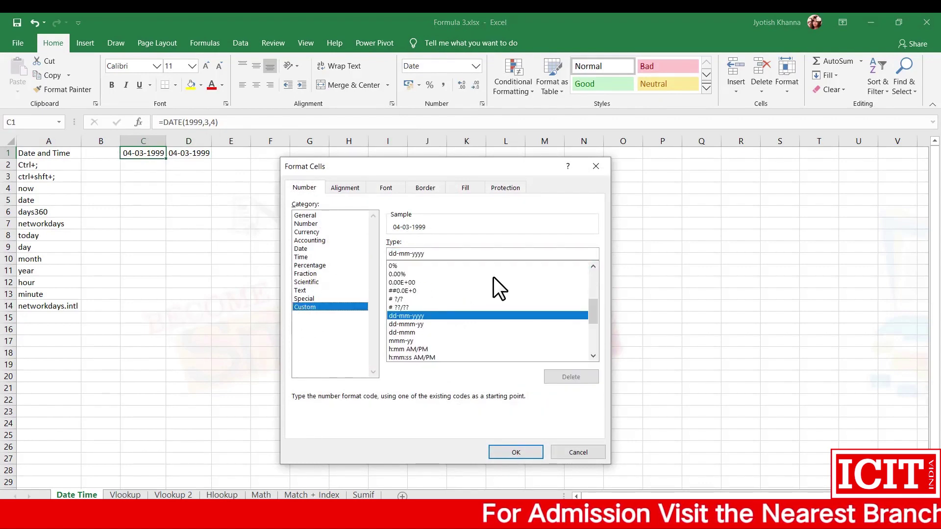
click(413, 333)
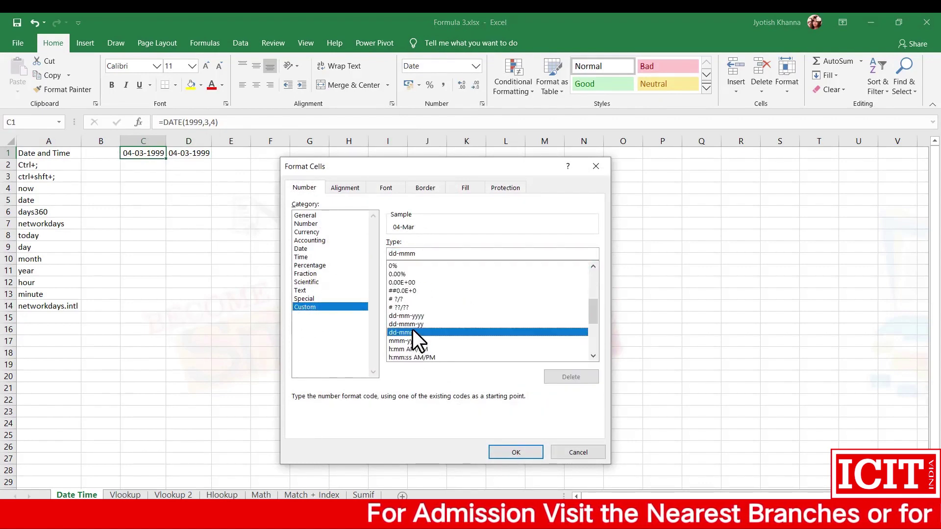
click(422, 253)
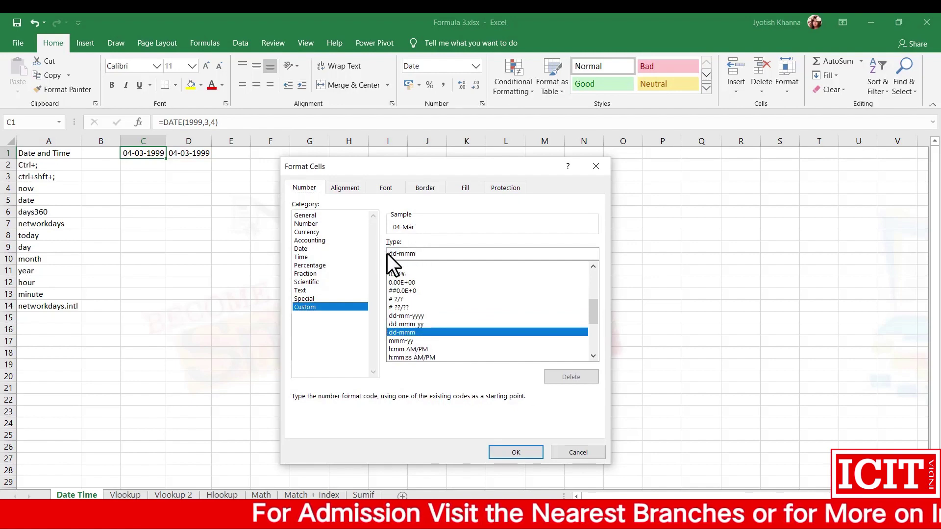
text(-yyyy)
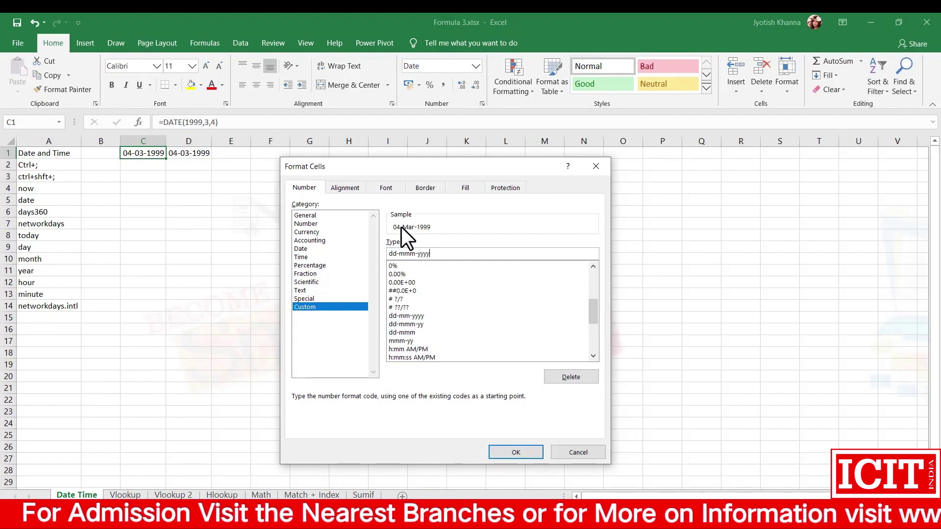
key(BackSpace)
key(BackSpace)
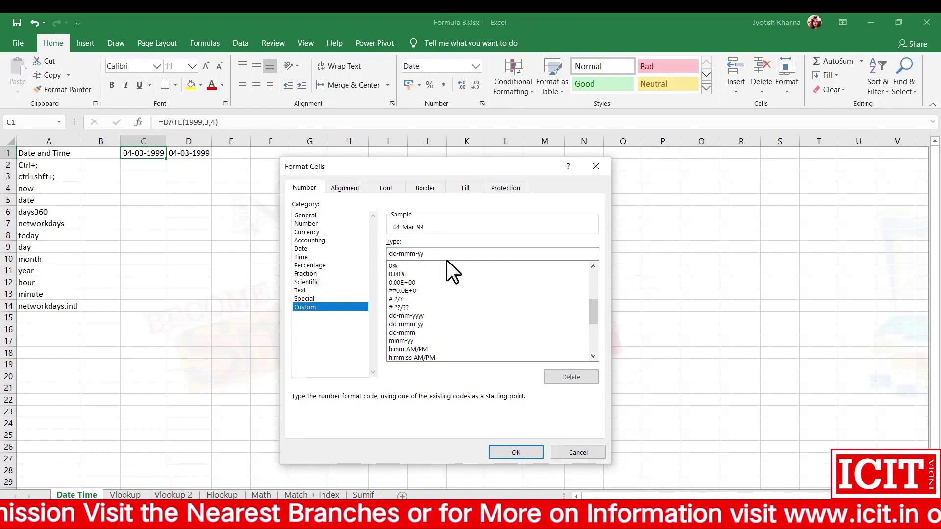
text(y)
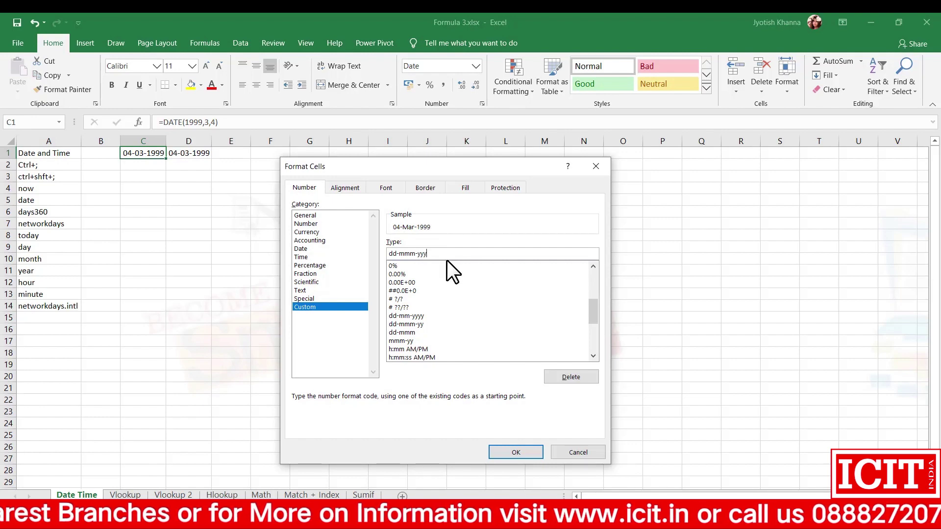
key(Escape)
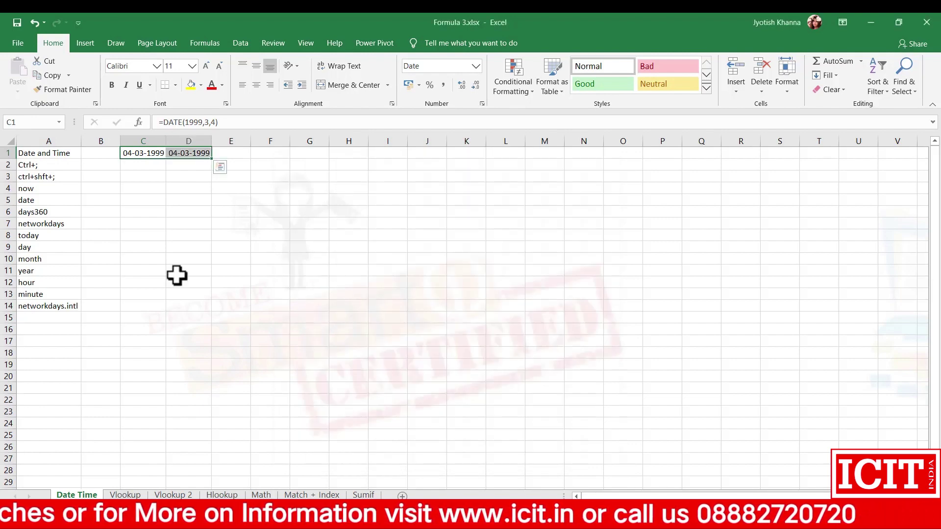
- Clear cells C1 and D1, and highlight the date label in cell A5 with yellow fill
key(Delete)
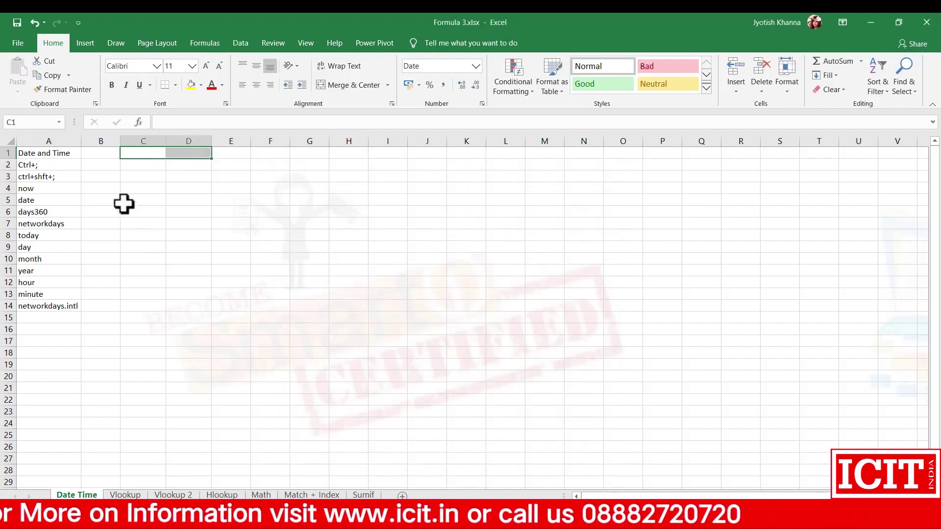
click(49, 200)
click(192, 85)
click(214, 245)
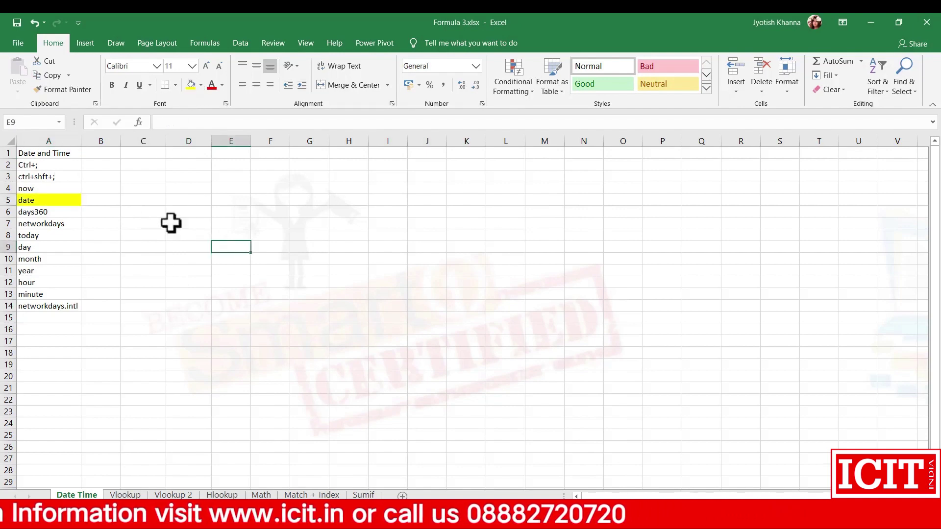
- Insert the current date in cell C2 and the current time in cell C3 as static values
click(142, 163)
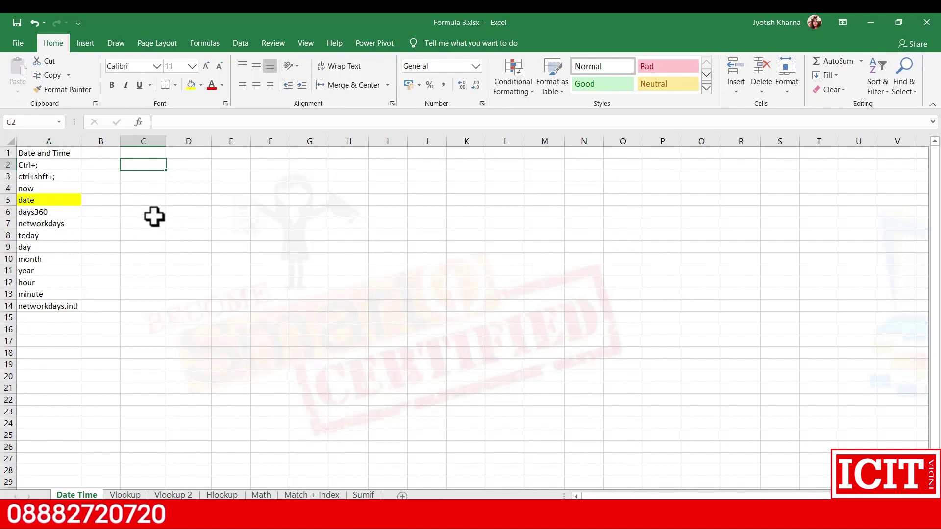
key(ctrl+semicolon)
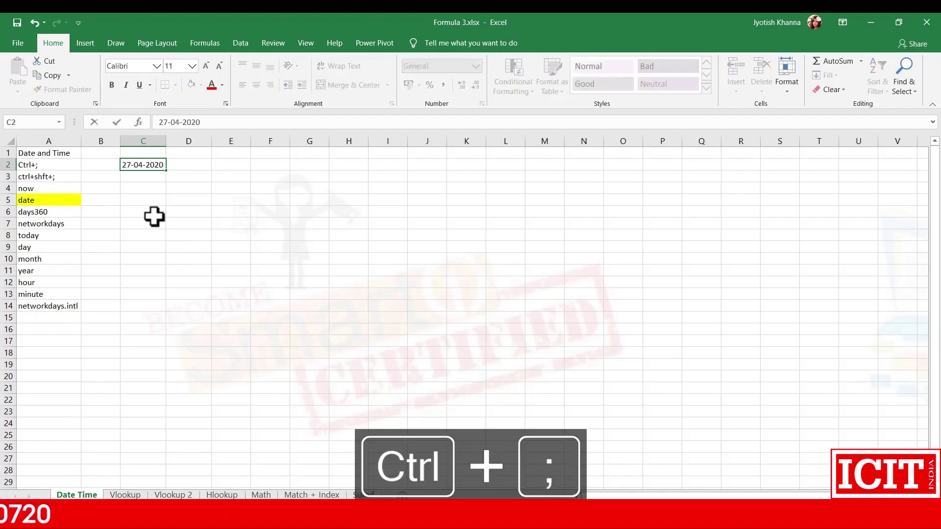
key(Return)
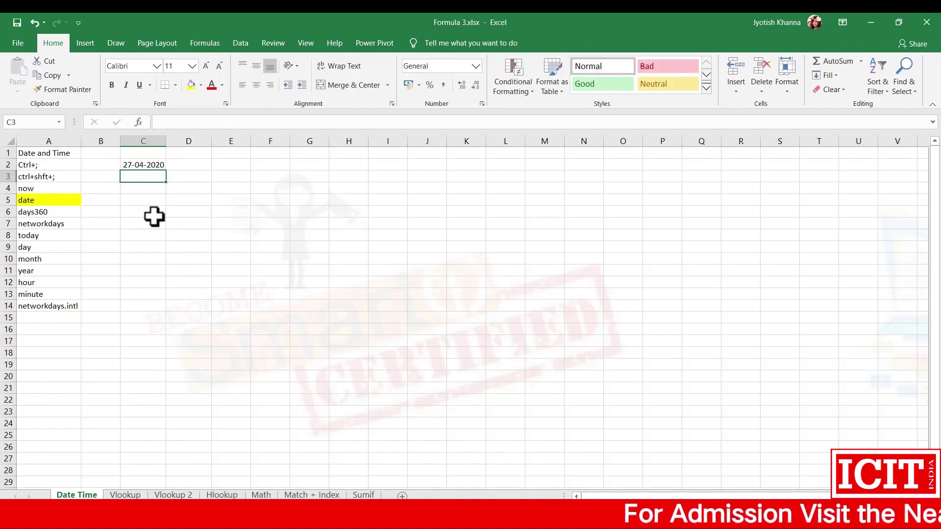
key(ctrl+shift+semicolon)
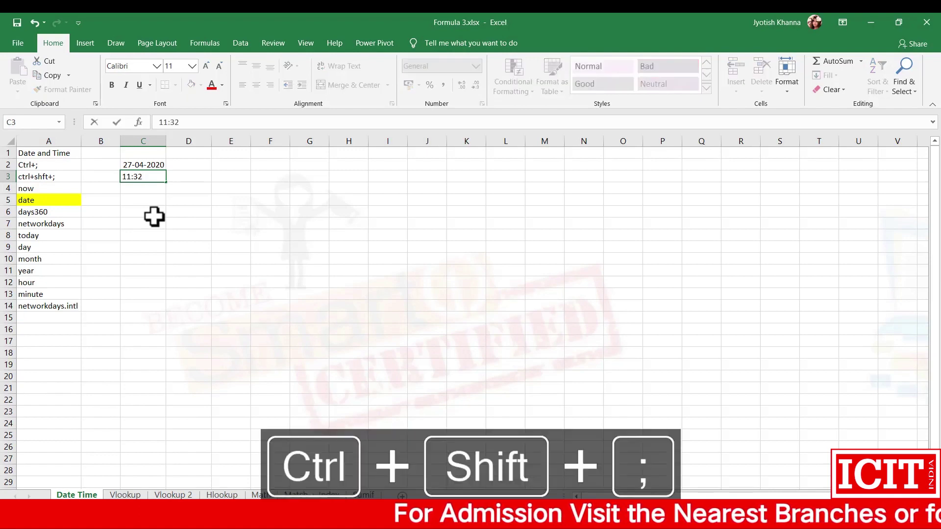
key(Return)
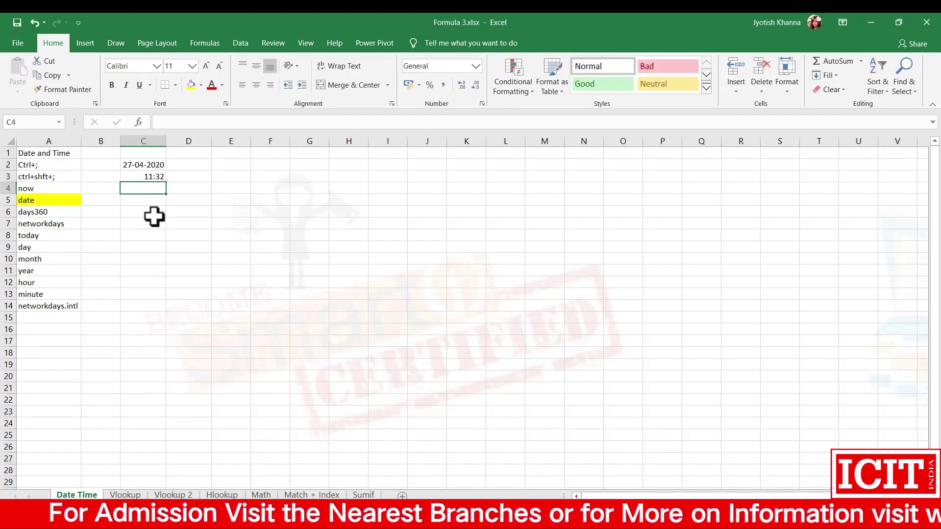
- Enter the formula =NOW() in cell C4 and reselect that cell
text(=now)
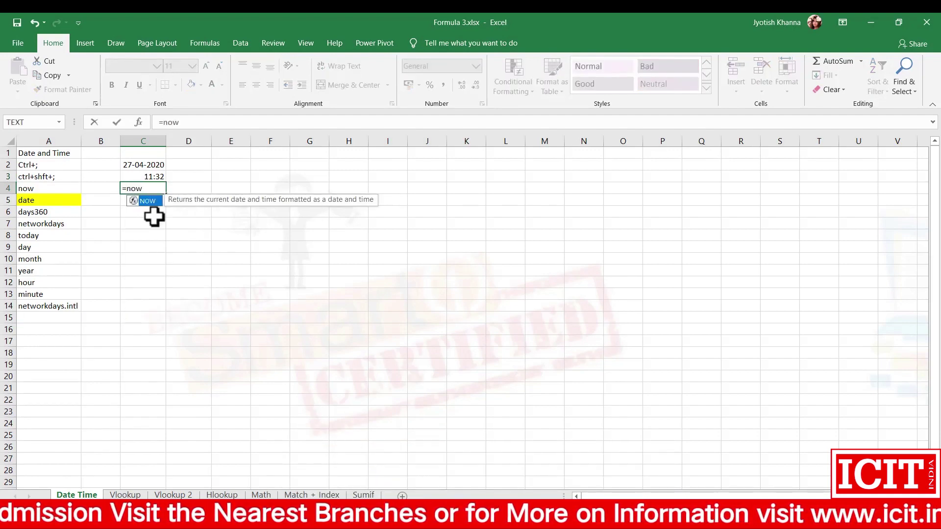
text(()
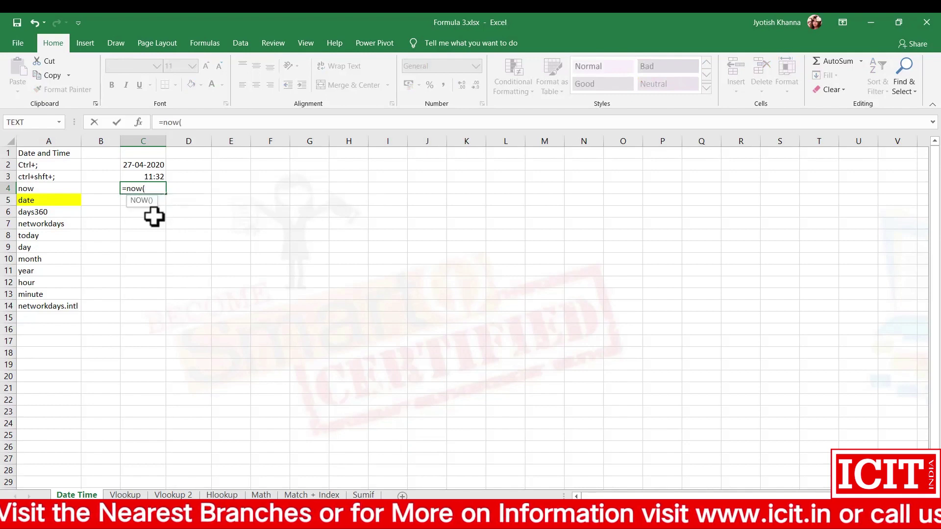
text())
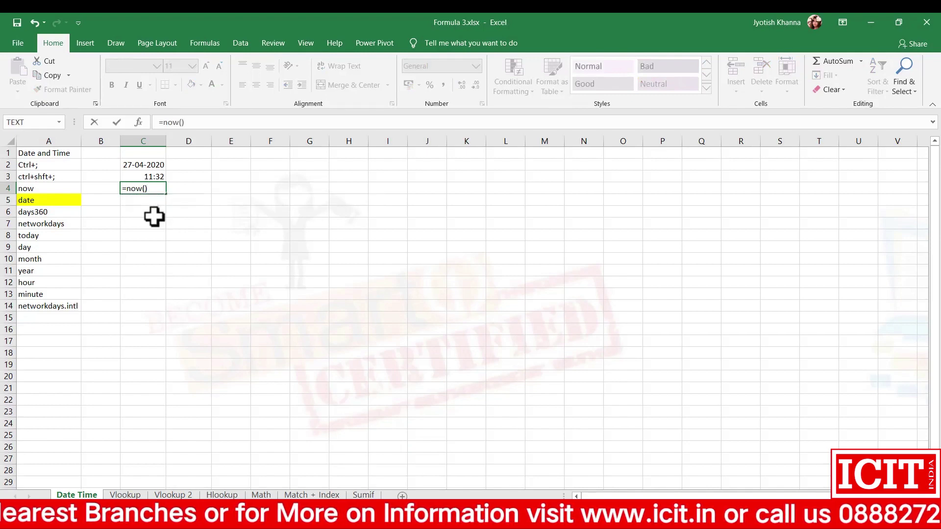
key(Return)
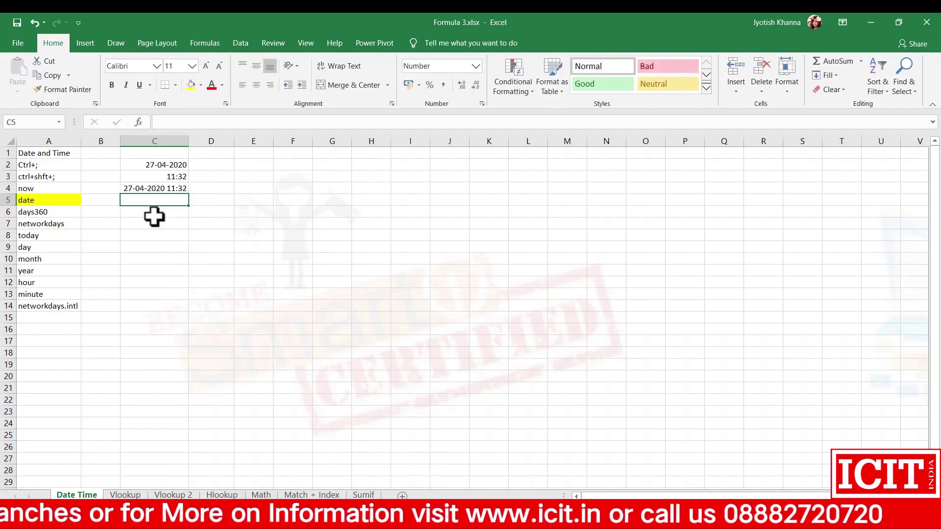
key(Up)
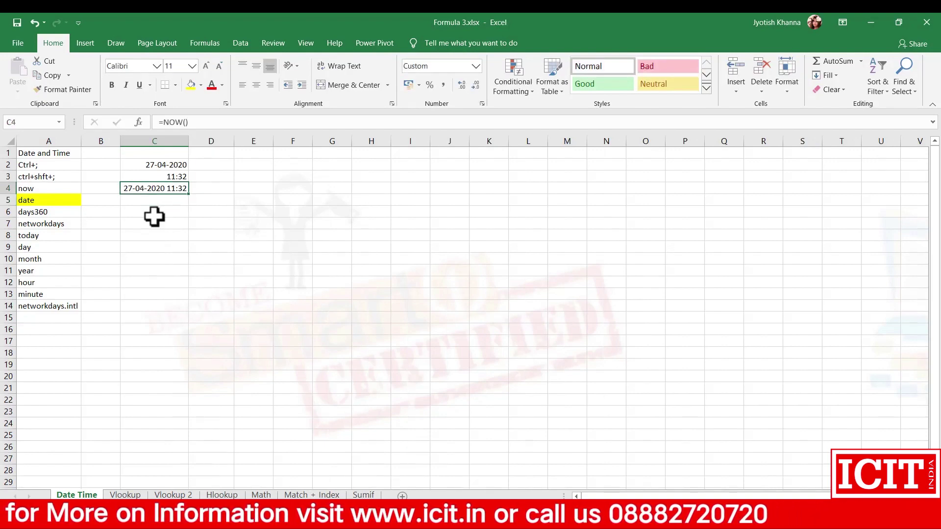
- Compare the static date and time in cells C2 and C3 with the NOW formula in cell C4
click(177, 166)
click(176, 175)
click(175, 164)
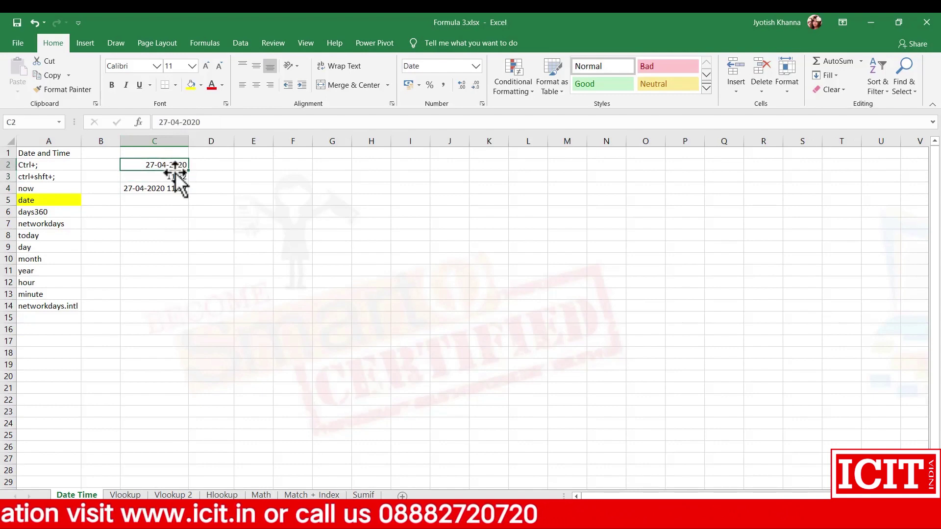
click(175, 175)
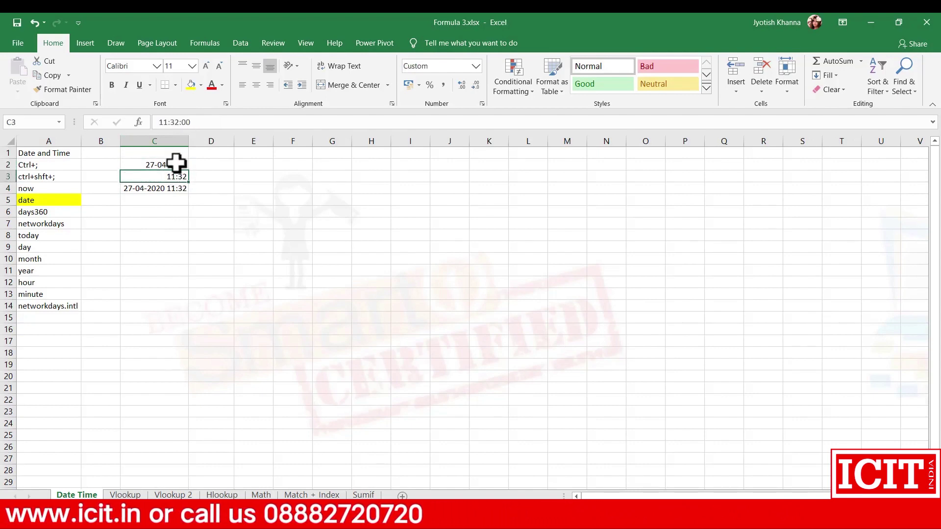
click(177, 163)
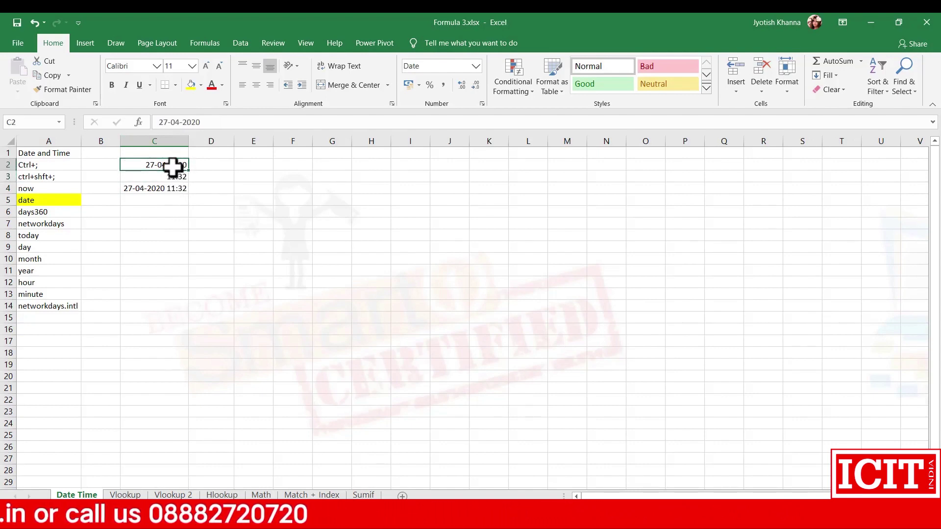
click(172, 175)
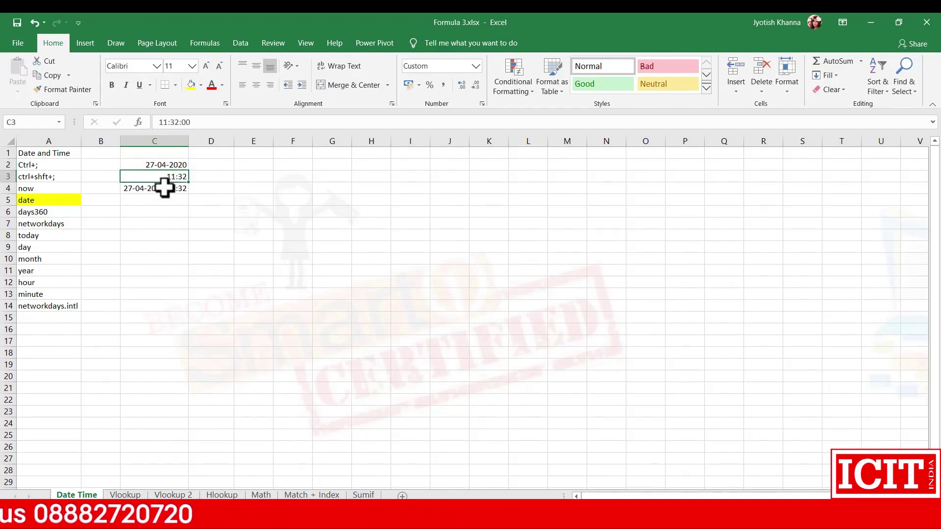
click(164, 187)
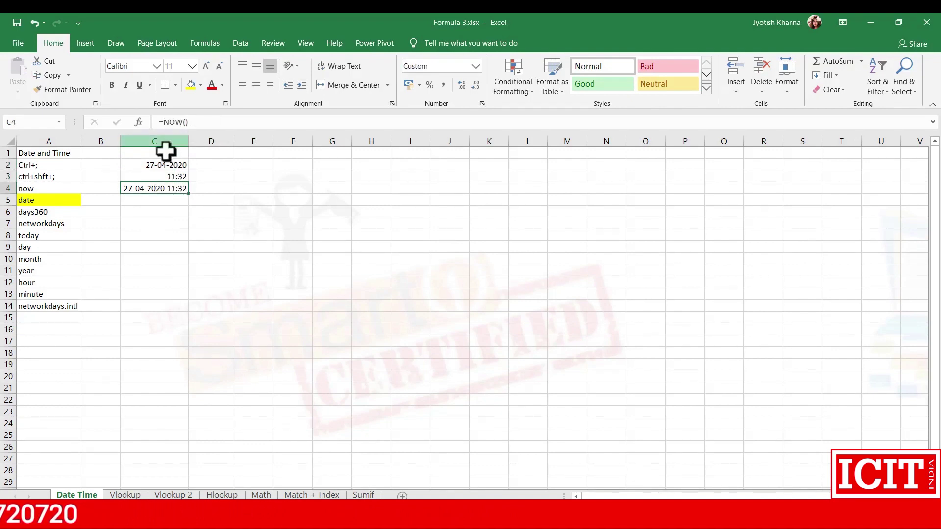
- Enter a DATE formula in cell C5 for year 2000, month 4 and day 5, and reselect the cell
click(154, 199)
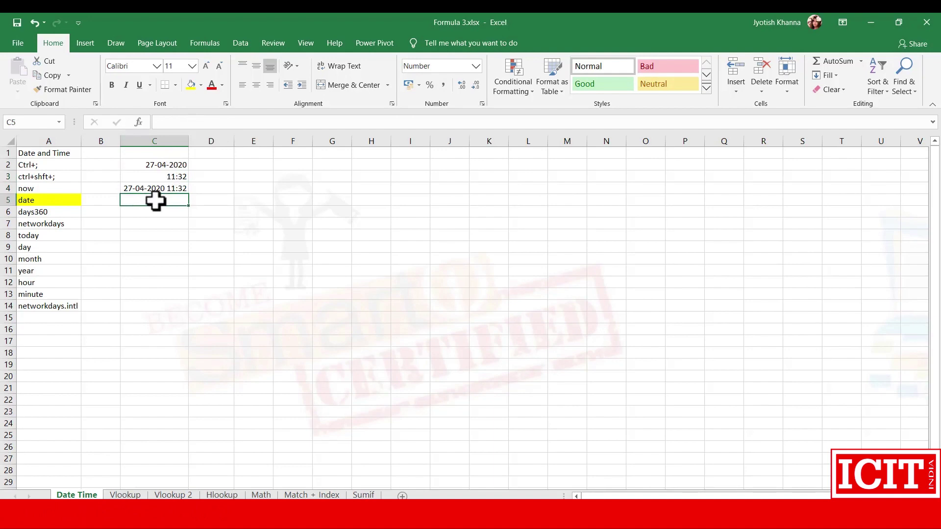
text(=date()
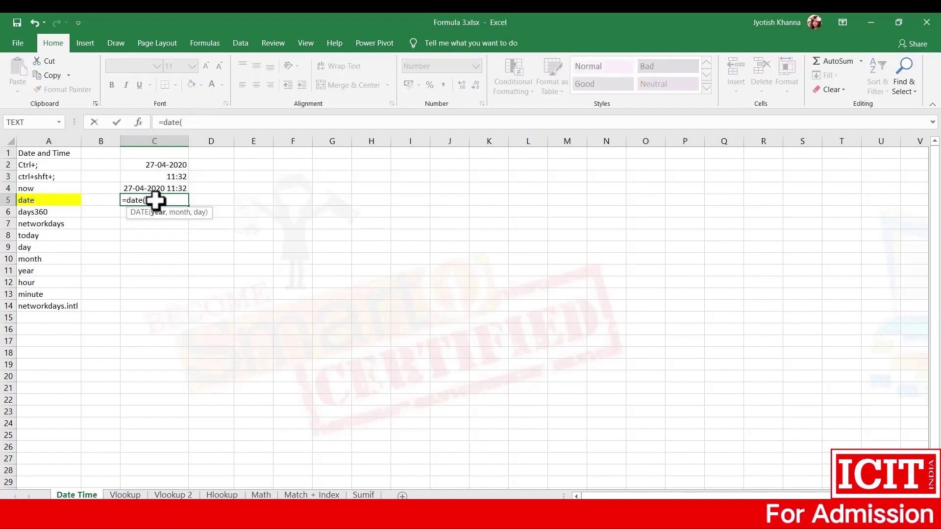
key(Return)
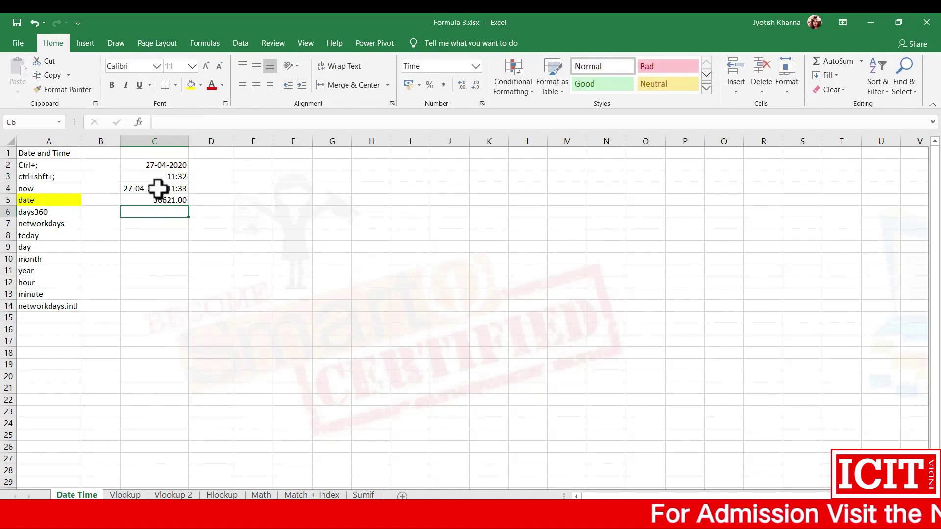
click(140, 199)
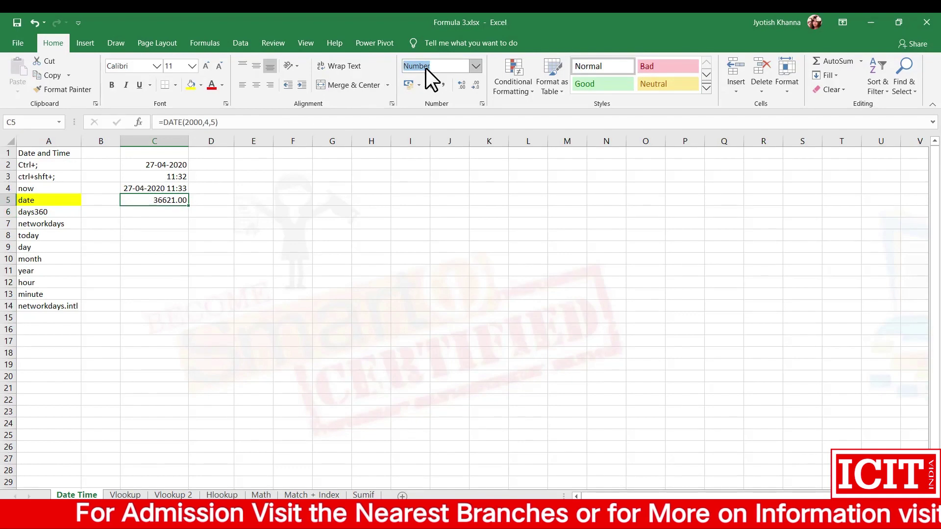
- Apply the Date number format to the DATE formula in cell C5
key(Return)
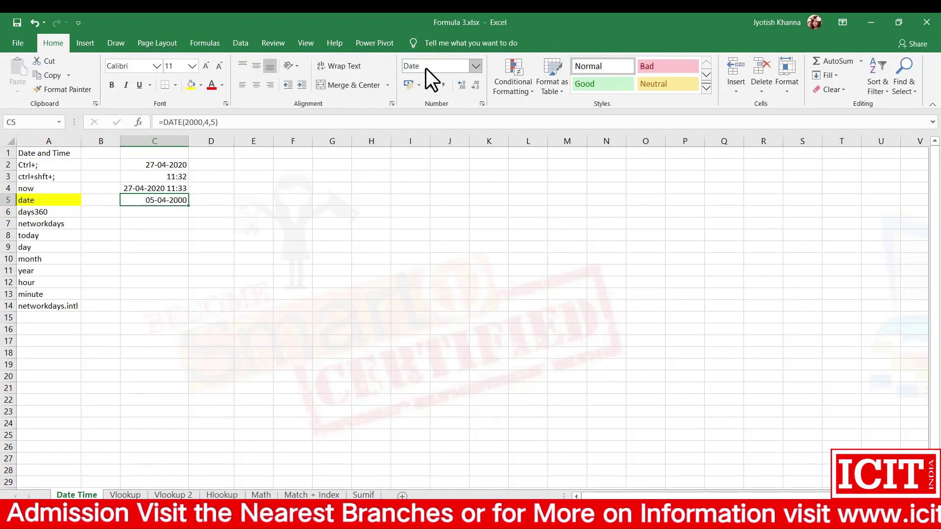
click(221, 199)
text(=cur)
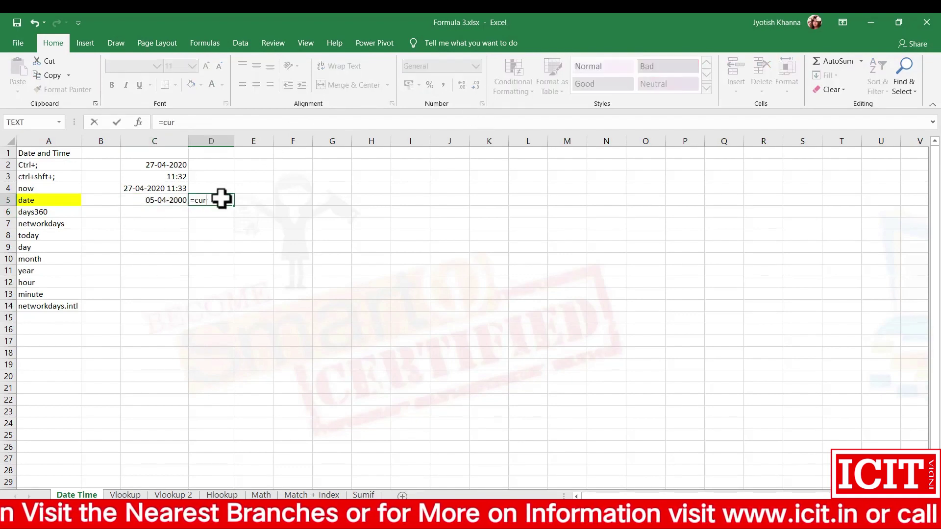
key(BackSpace)
key(BackSpace)
key(BackSpace)
key(BackSpace)
key(Escape)
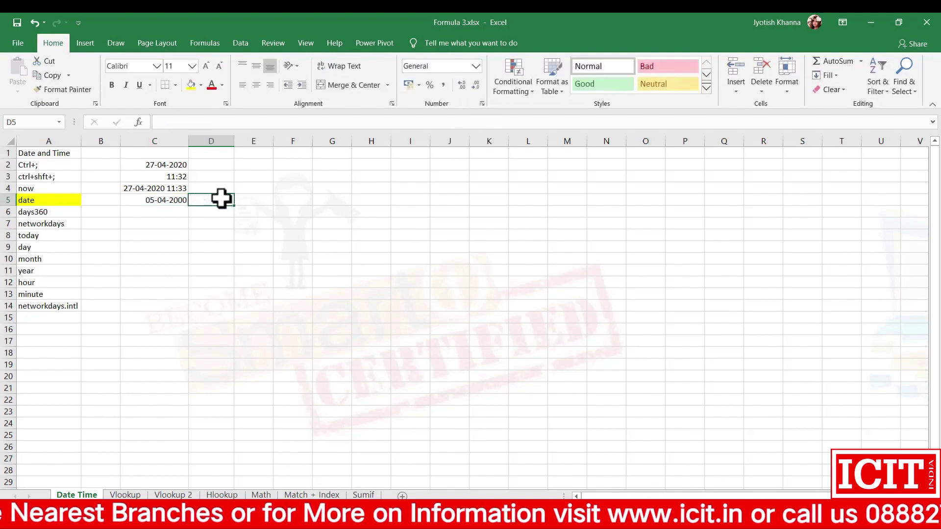
- Enter the note "Month = 30 Days" in cell D6, in the days360 row
key(Down)
key(Left)
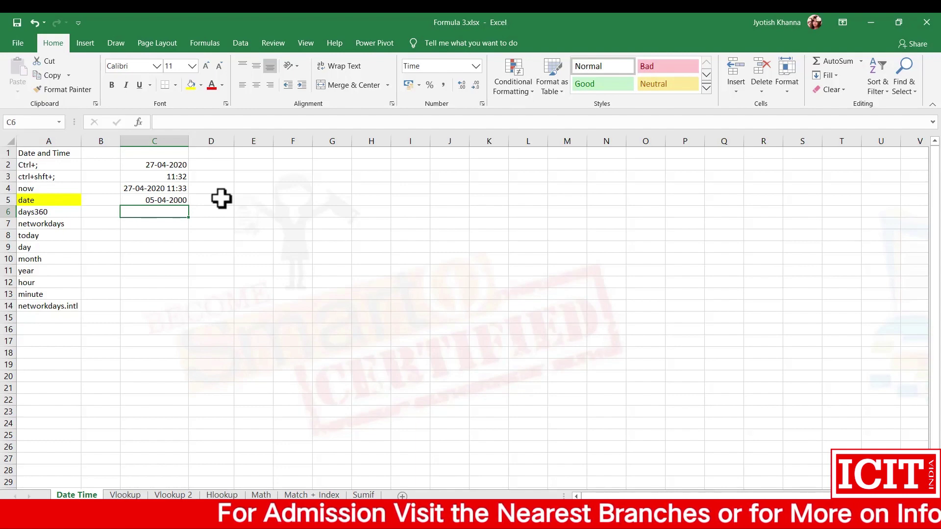
key(Num_Lock)
key(Right)
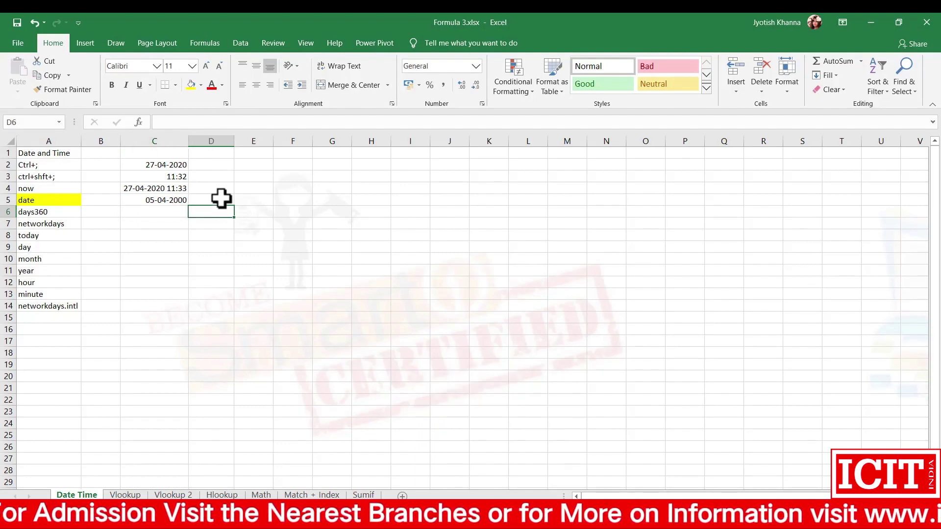
text(Month = 30 Days)
key(ctrl+Return)
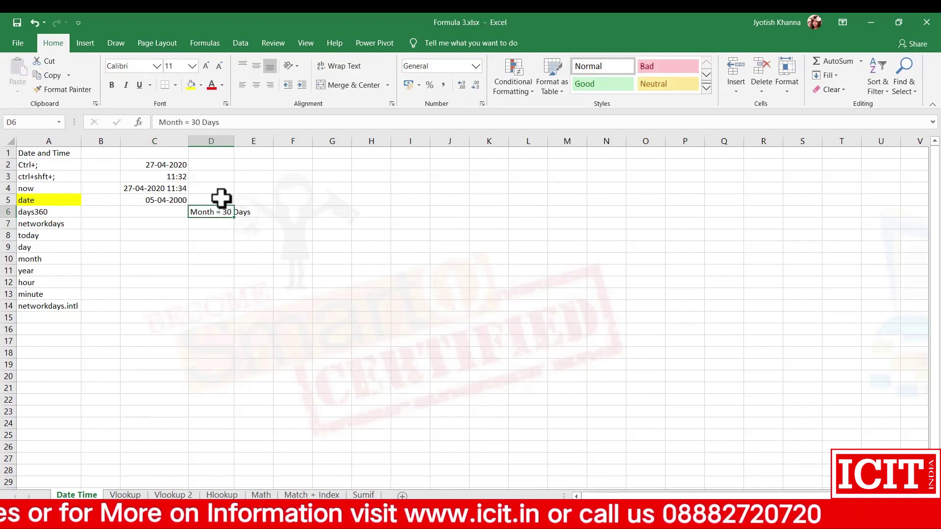
- Compare the static time in cell C3 with the NOW formula in cell C4
key(Up)
key(Up)
key(Left)
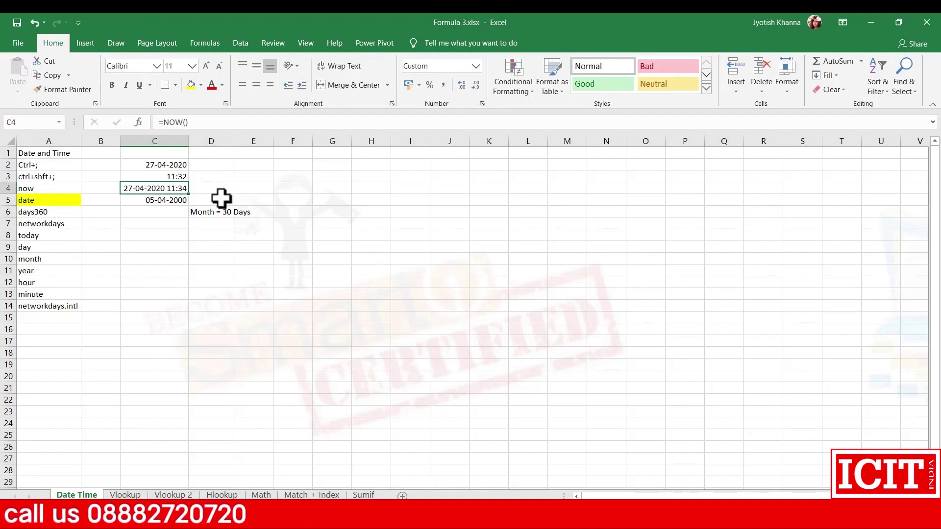
key(Up)
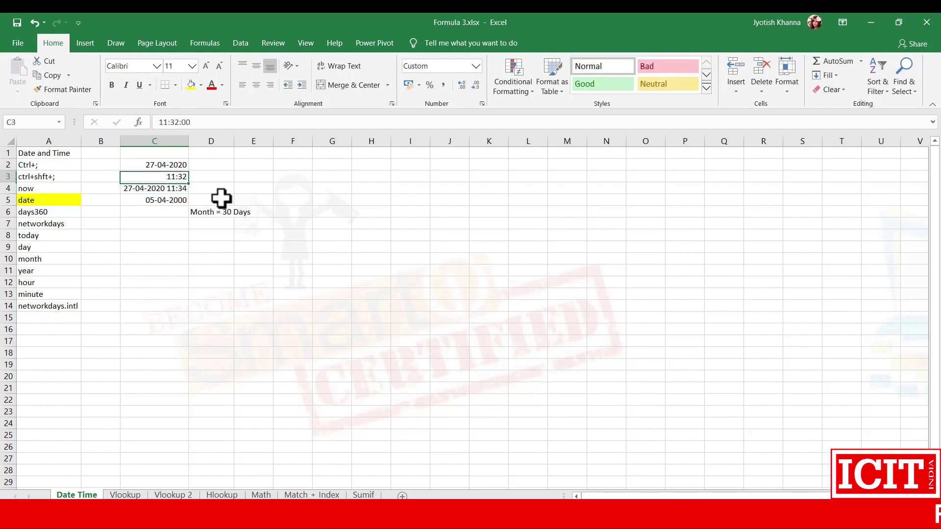
key(Down)
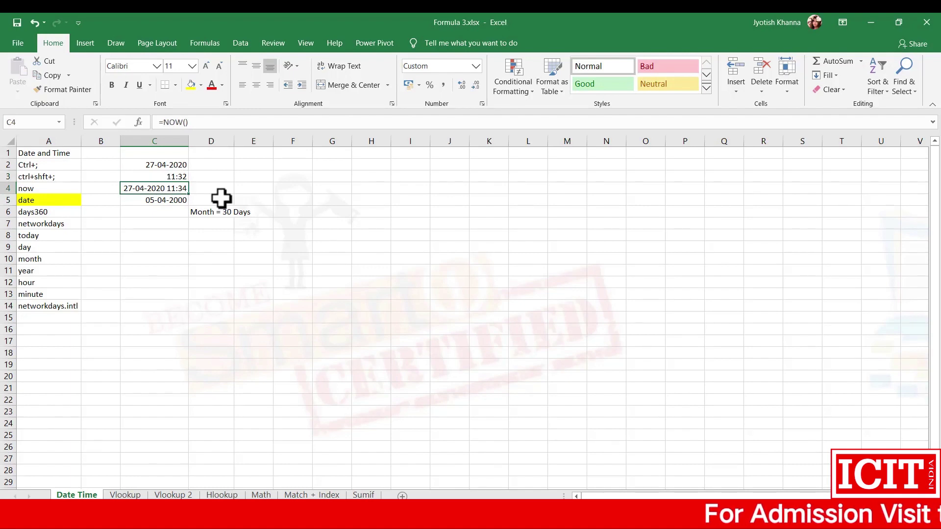
key(Up)
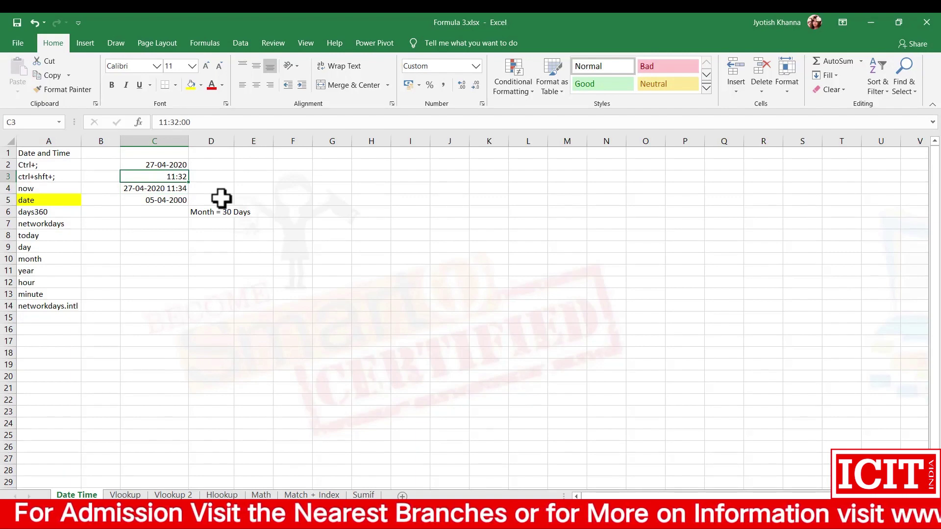
key(Down)
key(Up)
key(Down)
key(Up)
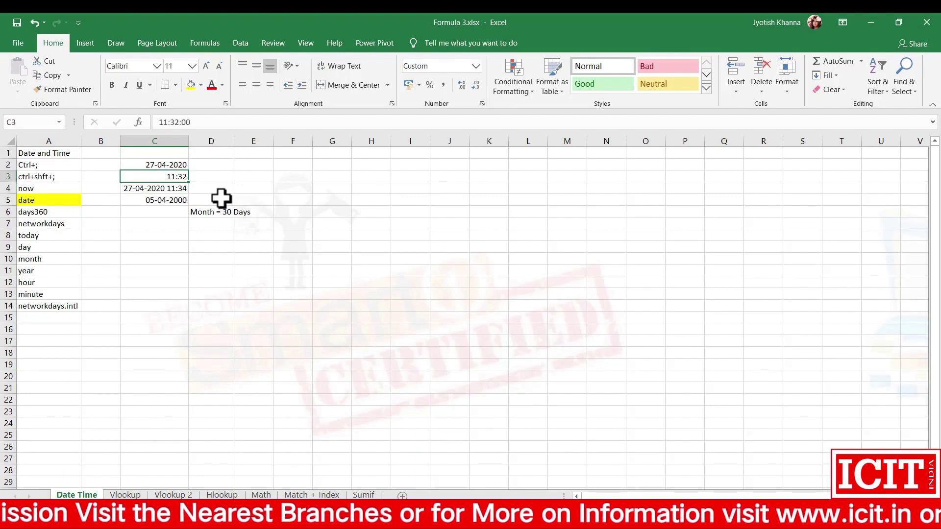
key(Right)
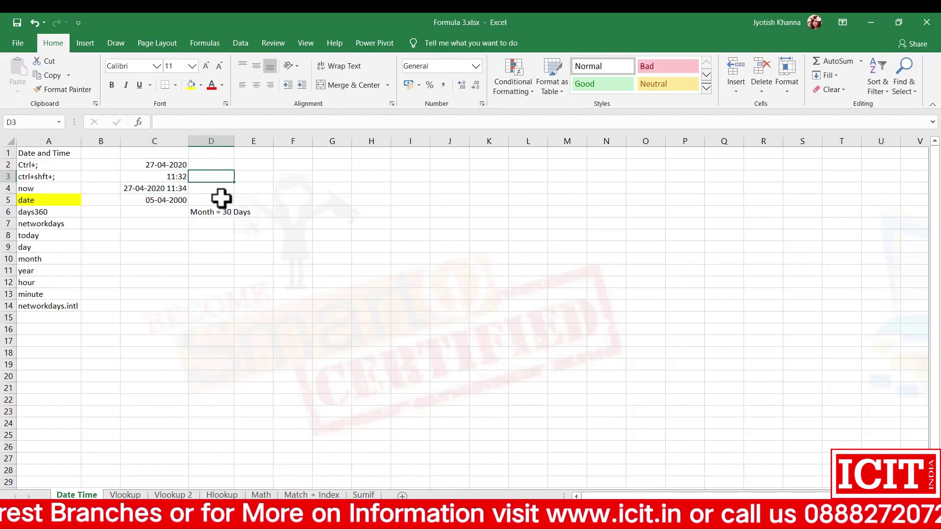
key(Left)
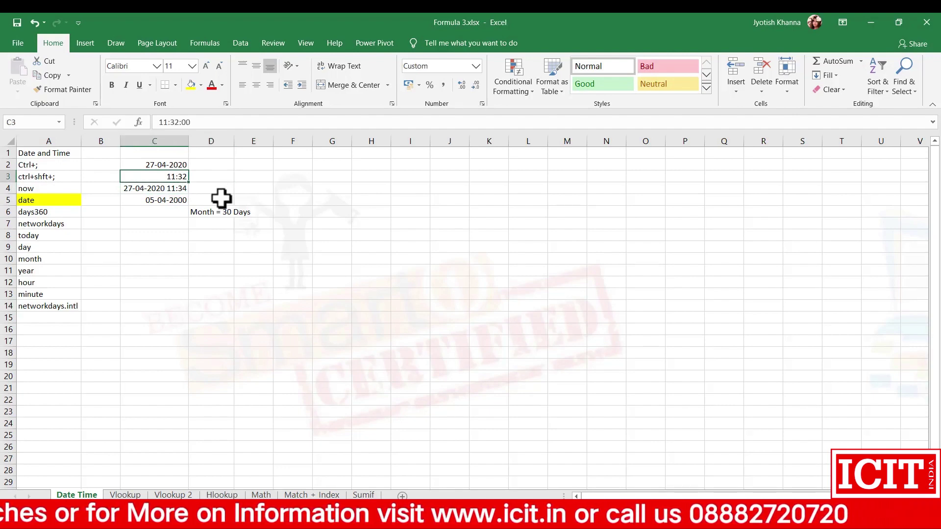
key(Right)
key(Down)
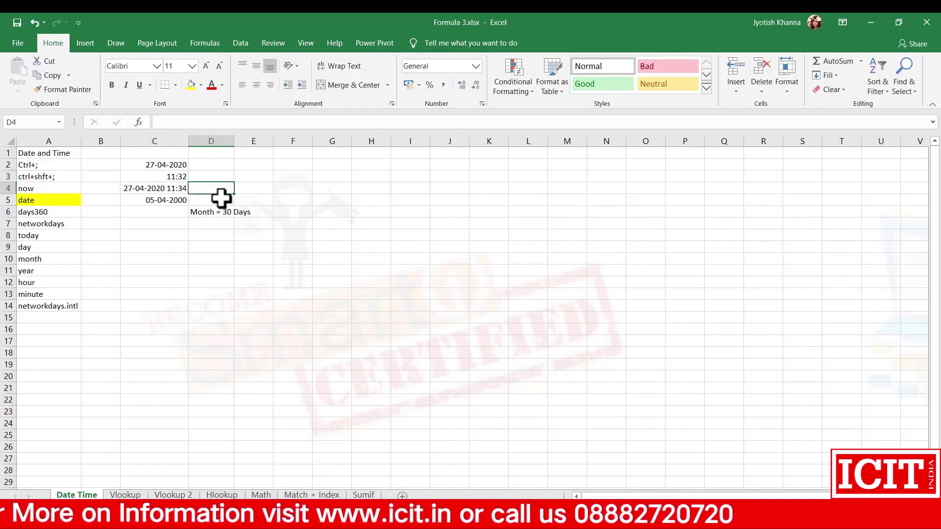
key(Left)
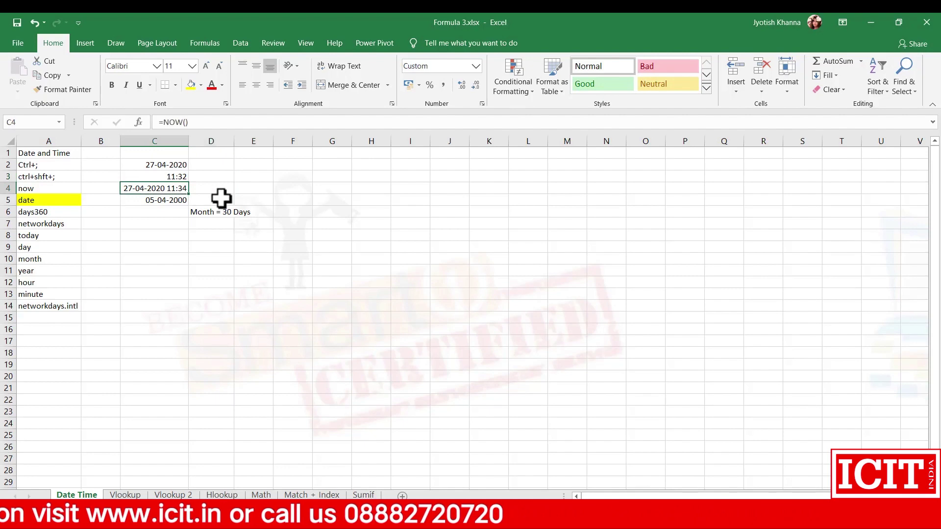
- Enter "hello" in cell D4 to make the NOW formula recalculate, and clear that cell again
key(Right)
key(Down)
key(Up)
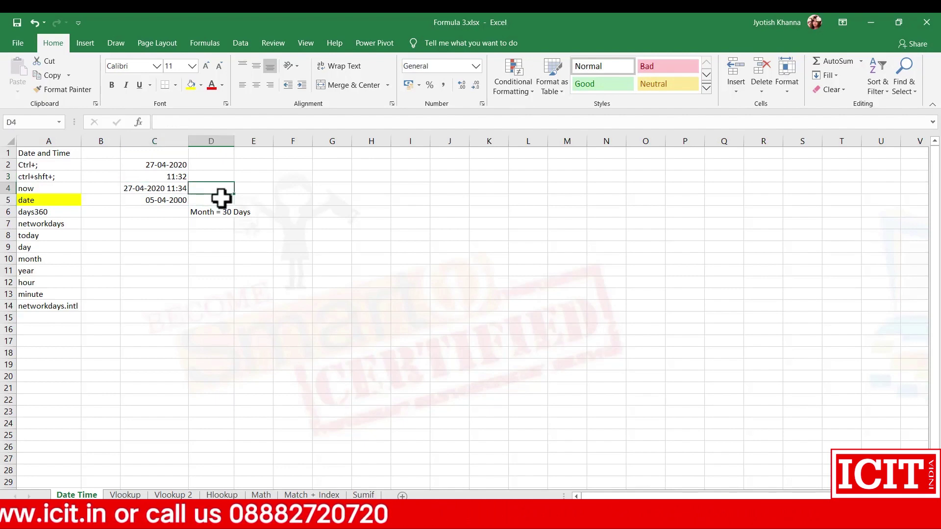
text(hello)
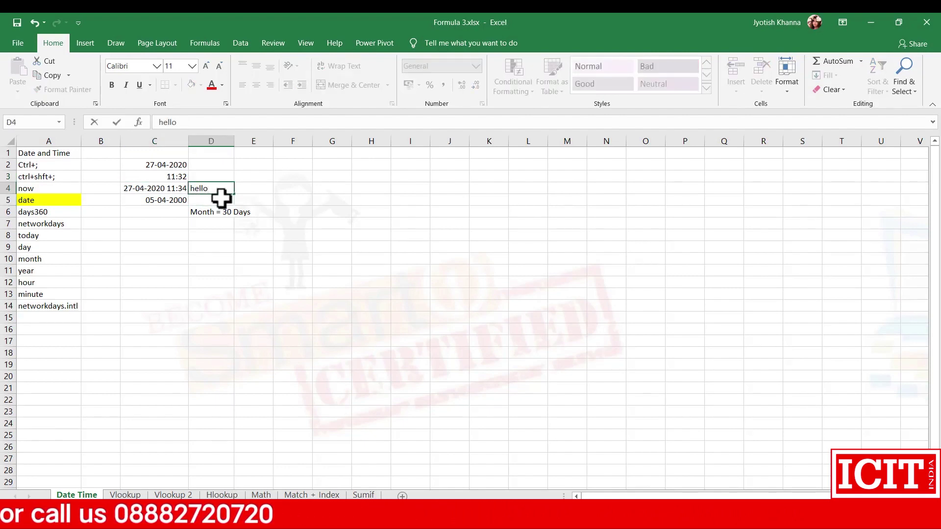
key(Return)
key(Up)
key(Delete)
key(Down)
key(Down)
key(Up)
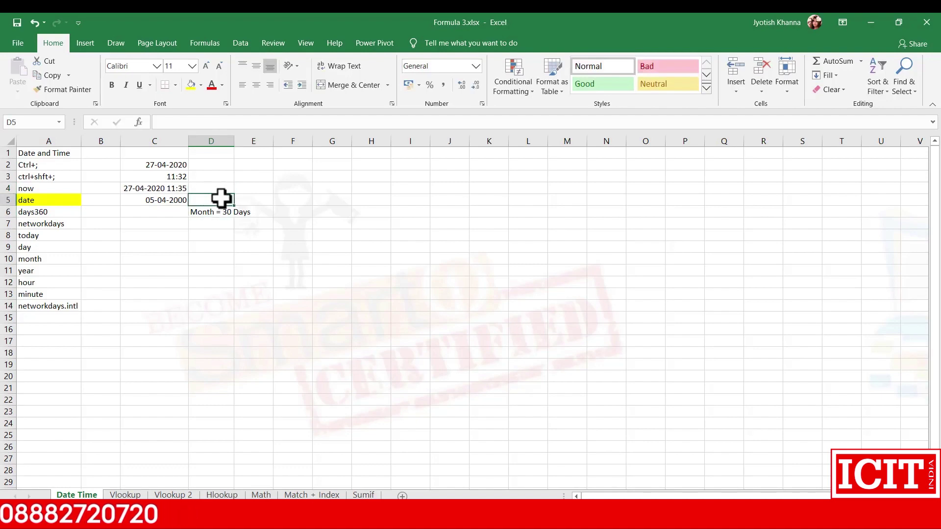
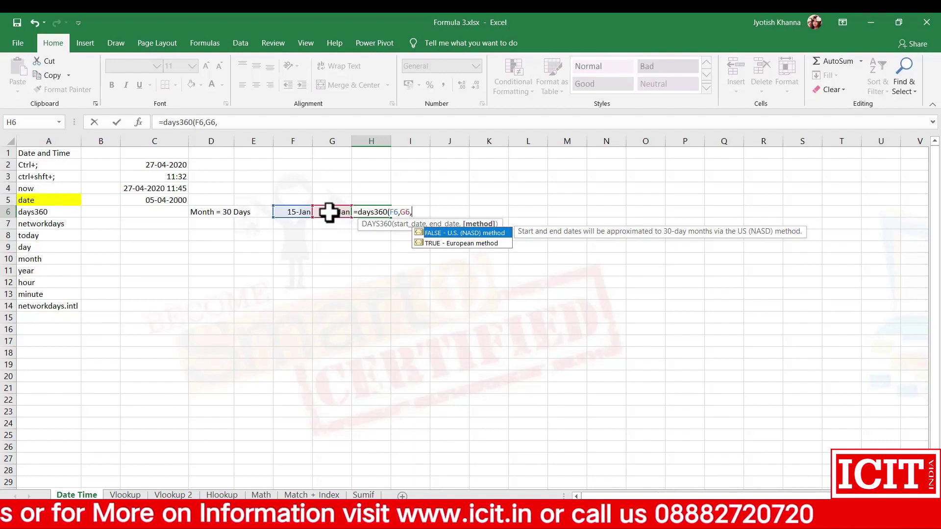
- Review the method options of the DAYS360 formula in cell H6 and commit it with F6 and G6, leaving the method blank
key(Down)
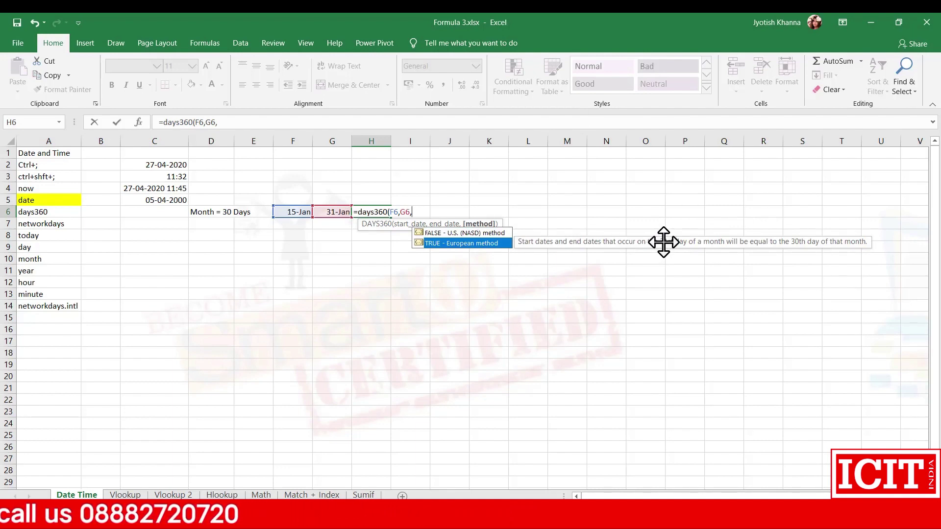
key(Up)
key(ctrl+Return)
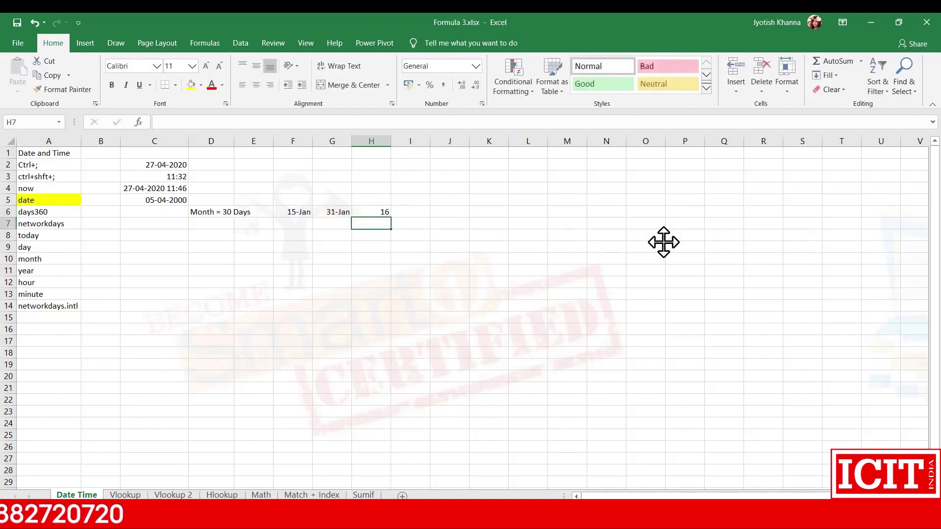
- Label cells H5, I5 and J5 as US, EUROPE and ACTUAL
key(Up)
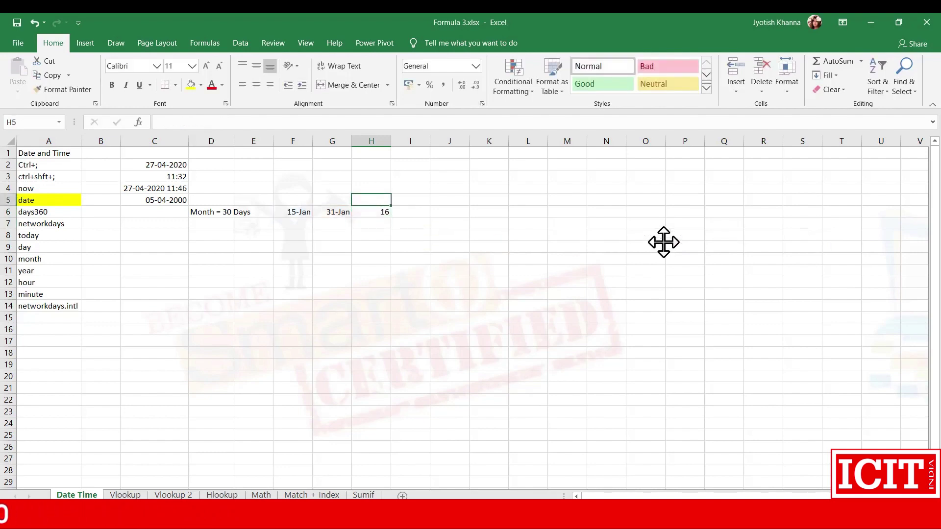
text(US)
key(Tab)
text(E)
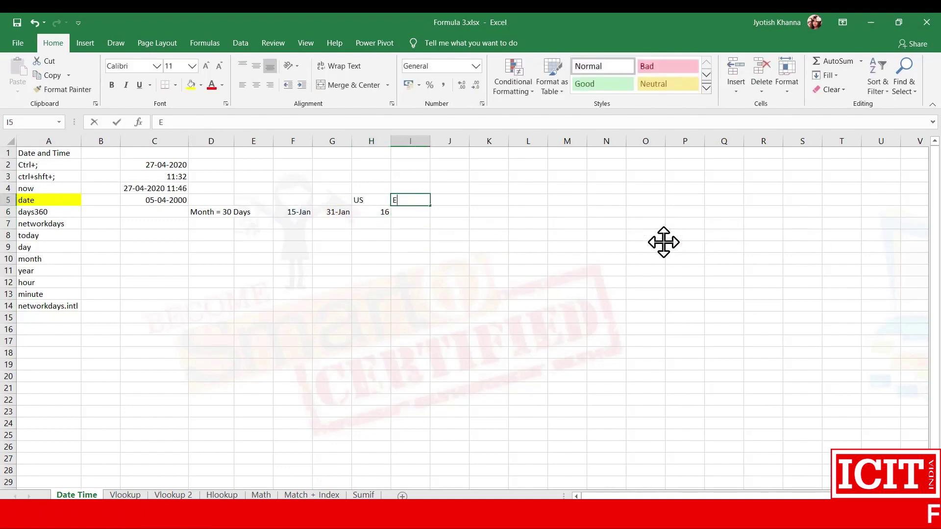
text(UROPE)
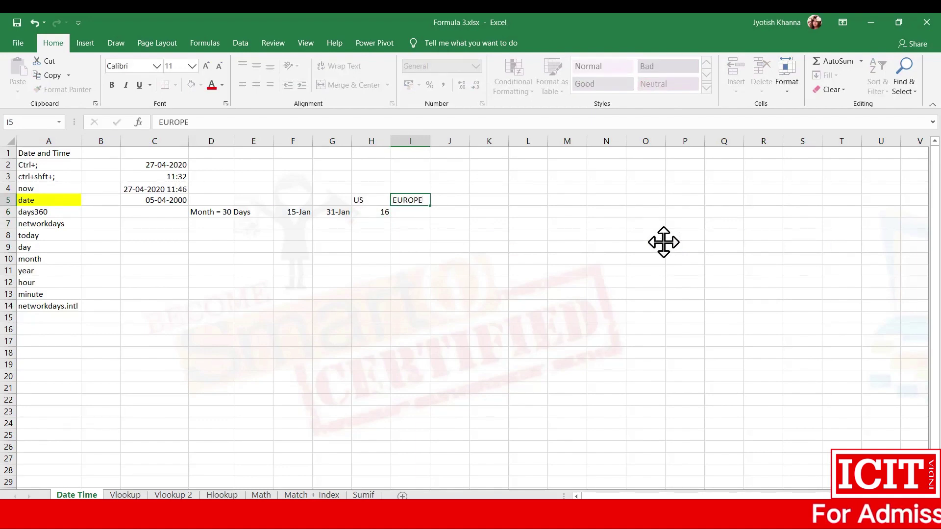
key(Tab)
text(ACTUAL)
key(Return)
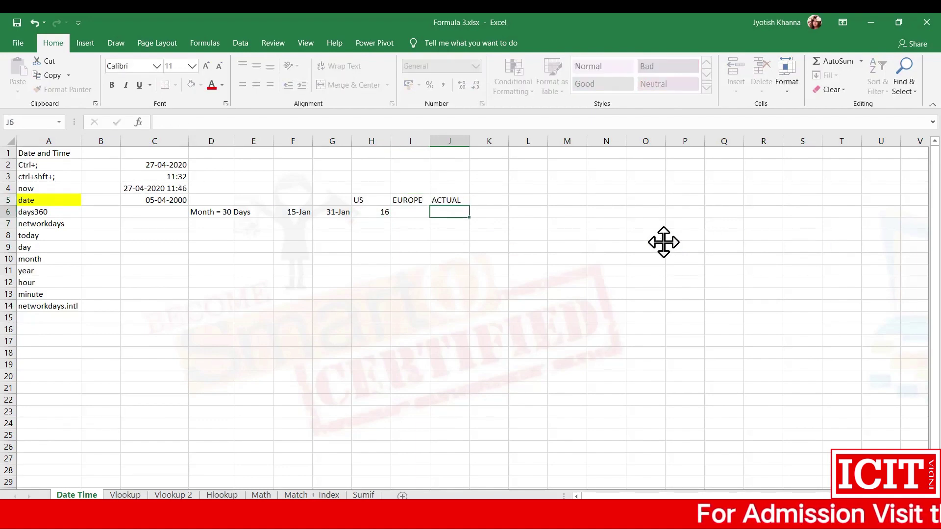
- Fill in the method argument of the DAYS360 formula in cell H6 for the U.S. method
key(Left)
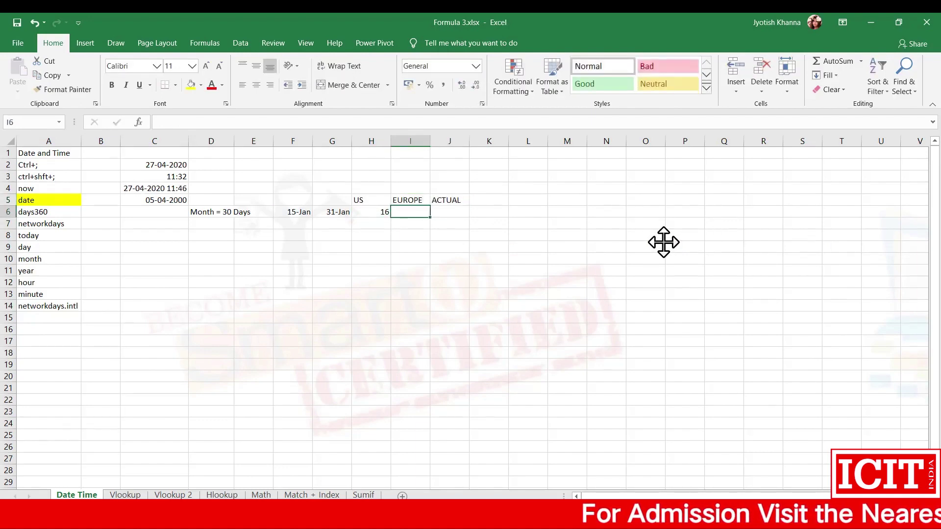
key(Left)
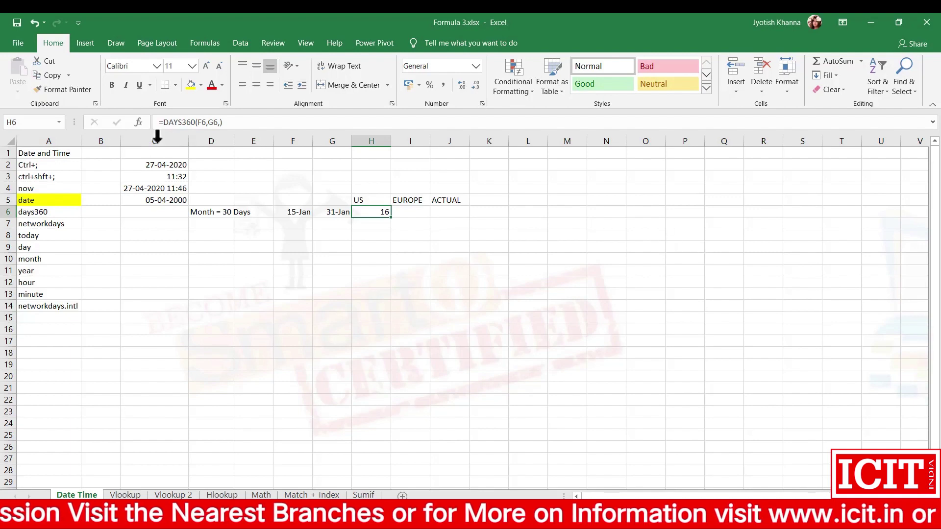
click(229, 122)
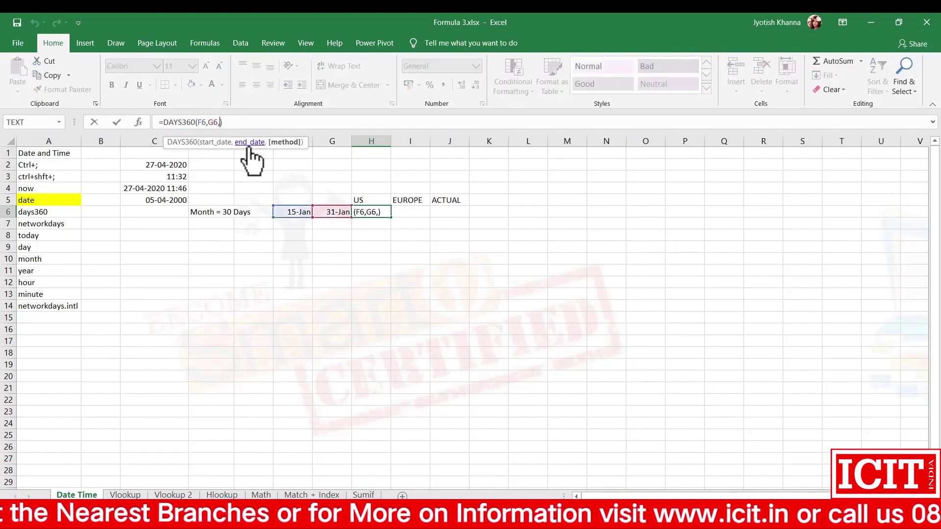
key(Return)
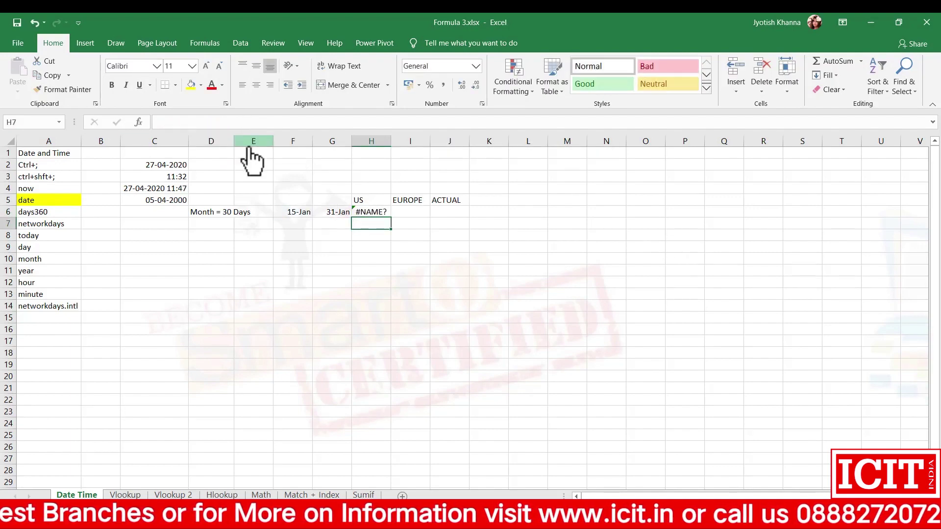
key(Up)
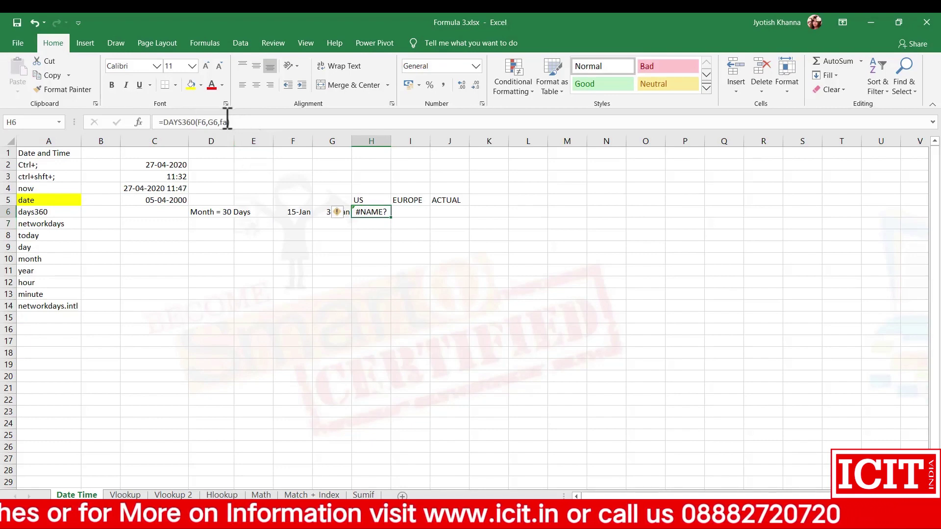
click(229, 120)
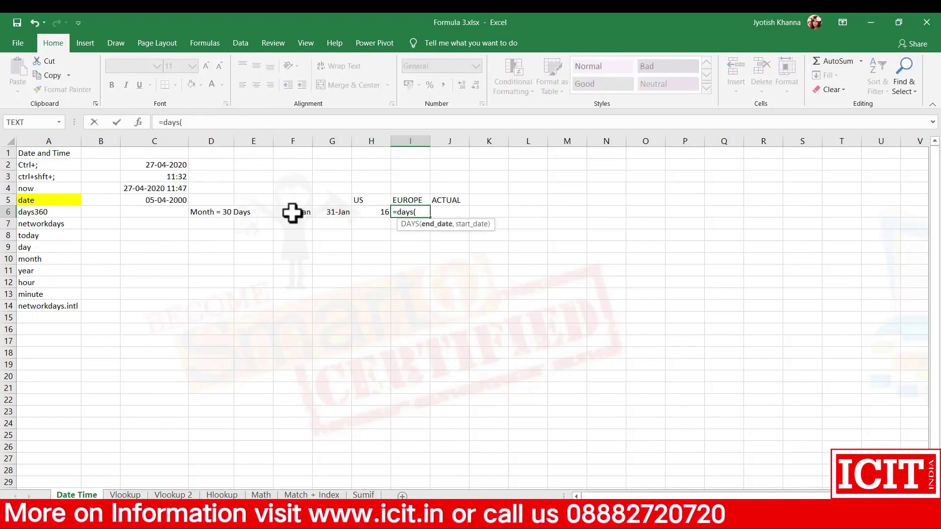
- Enter the European-method formula =DAYS360(F6,G6,TRUE) in cell I6 and reselect that cell
click(293, 212)
text(,)
click(325, 211)
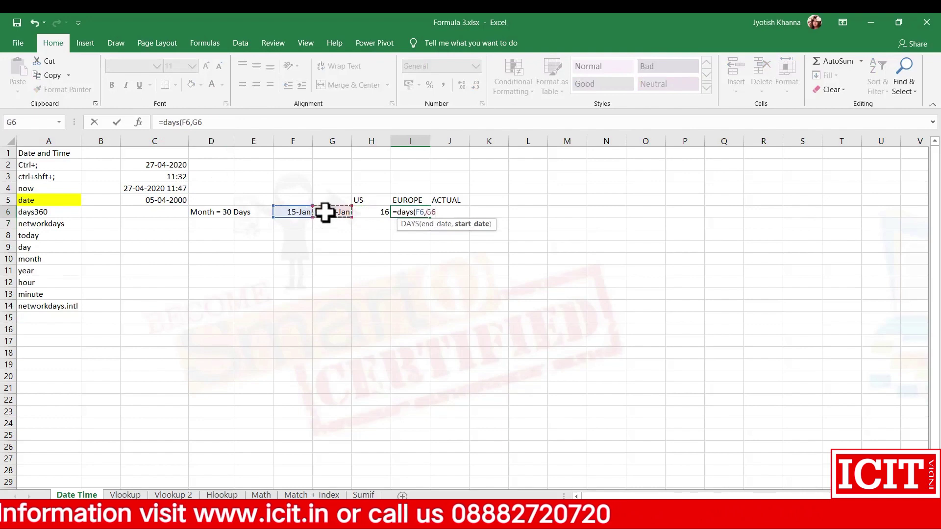
text(360)
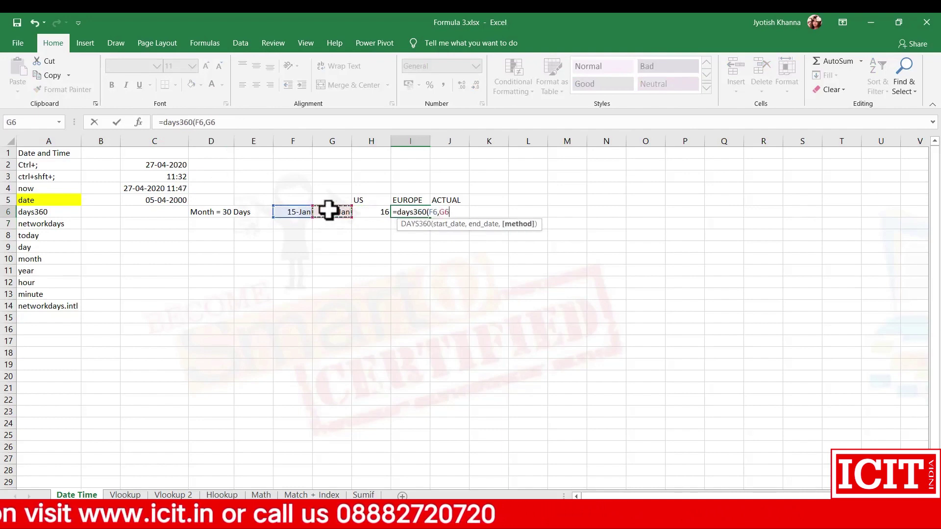
text(,true)
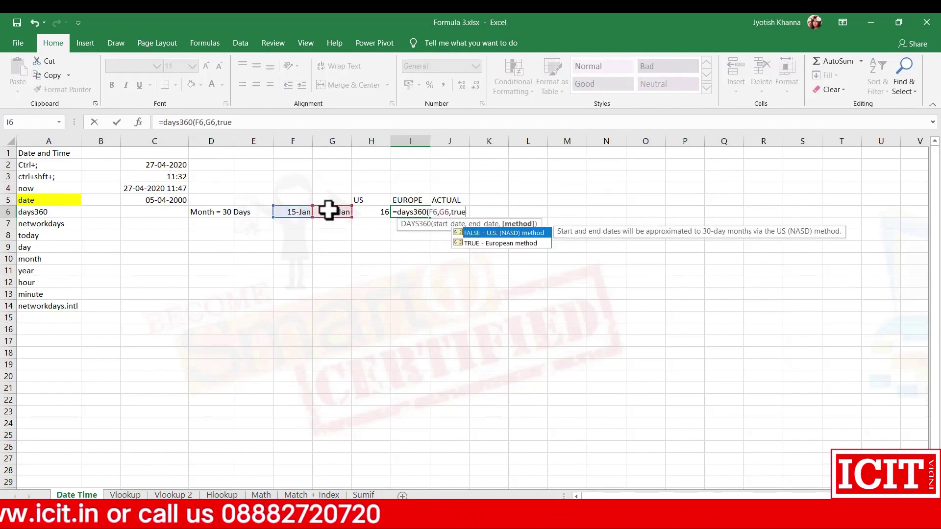
key(Return)
key(Up)
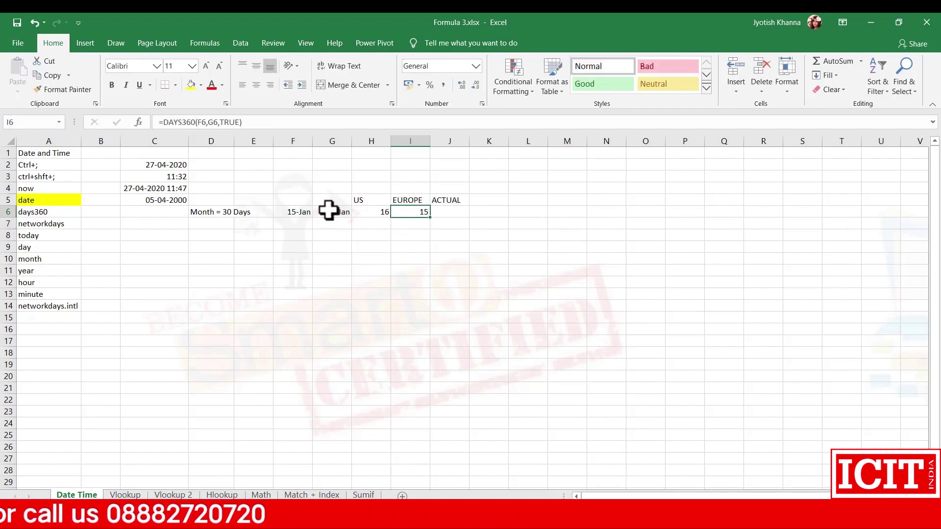
- Enter the formula =G6-F6 in cell J6 to calculate the actual days and reselect that cell
key(Right)
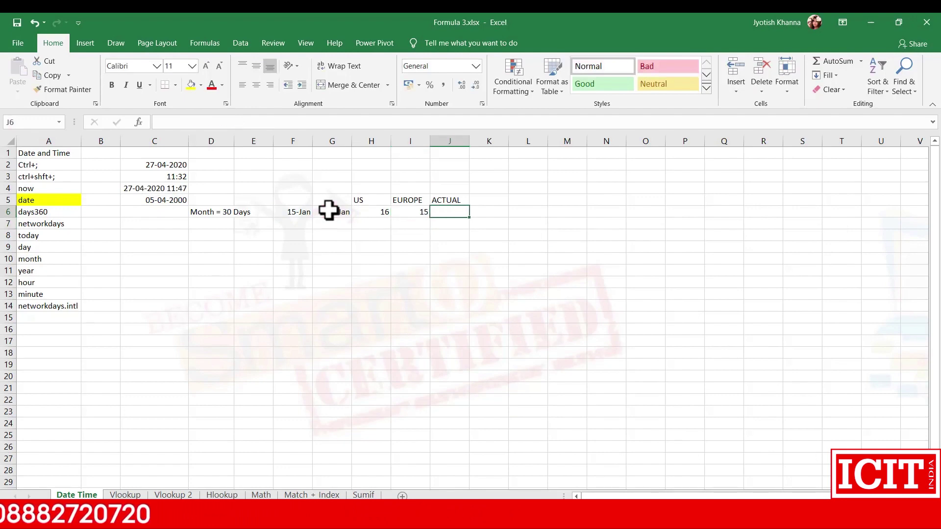
text(=)
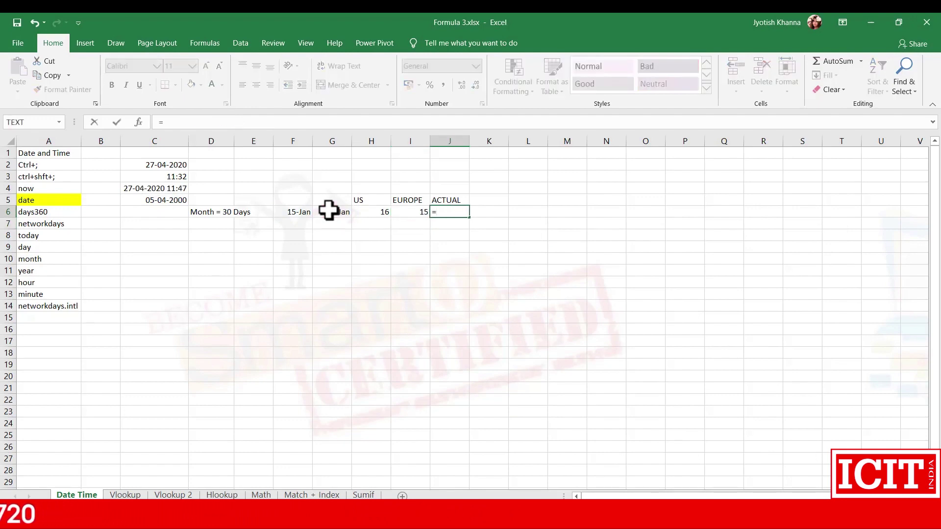
click(333, 207)
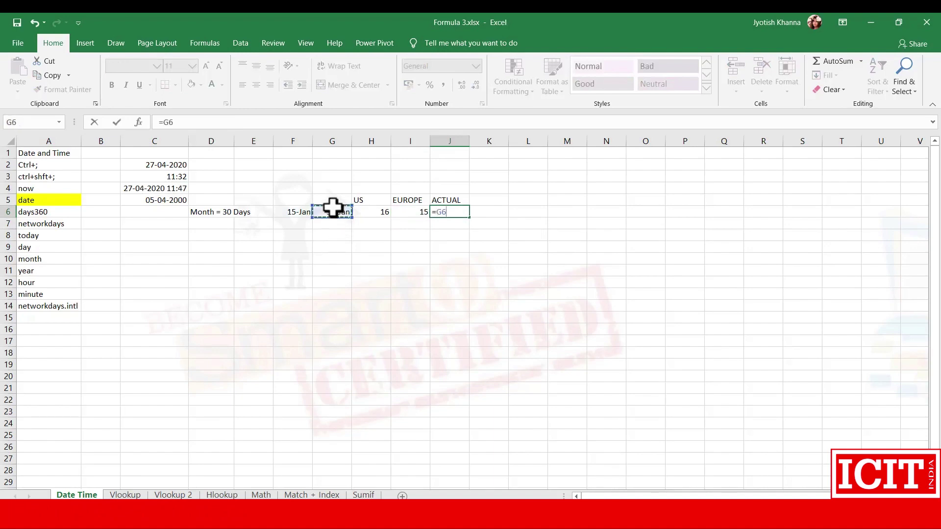
text(-)
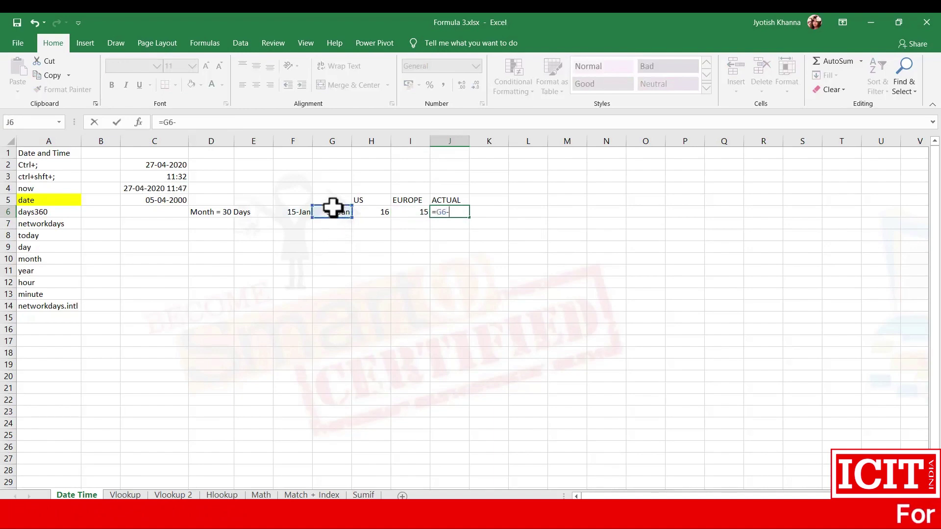
click(282, 215)
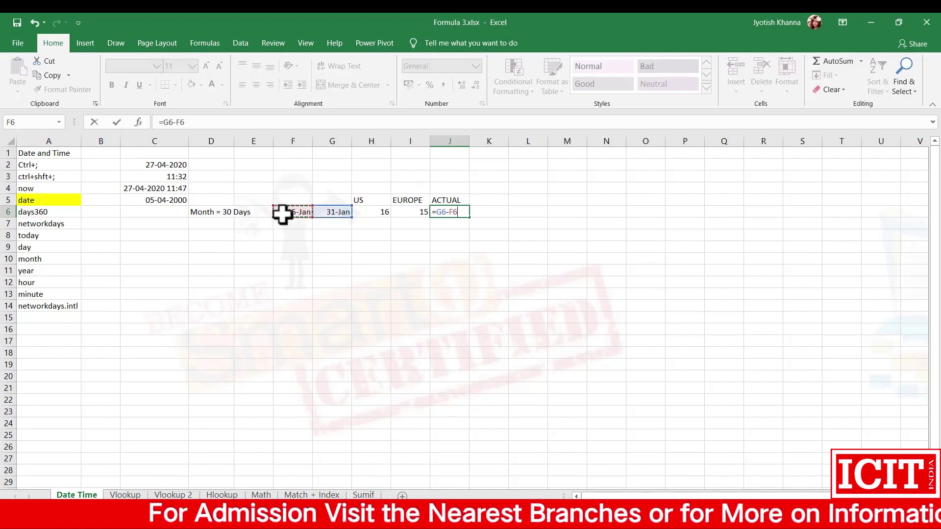
key(Return)
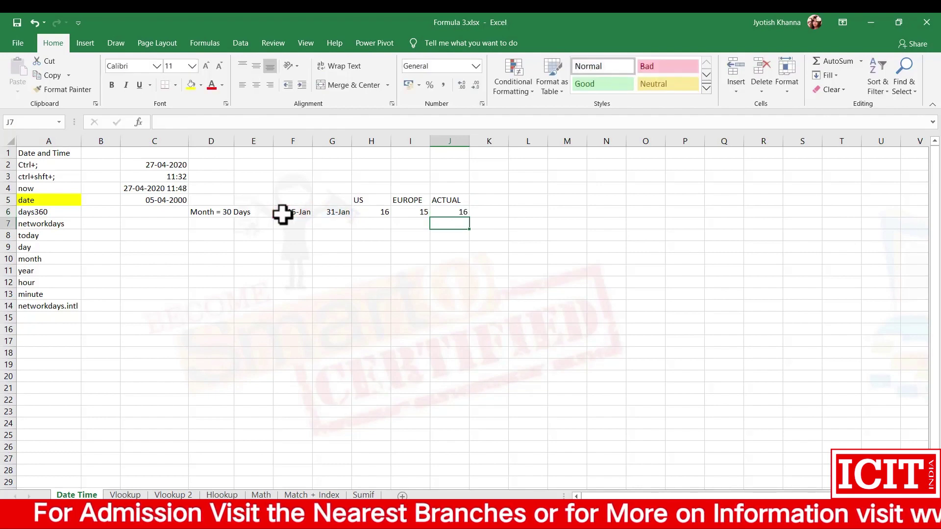
key(Up)
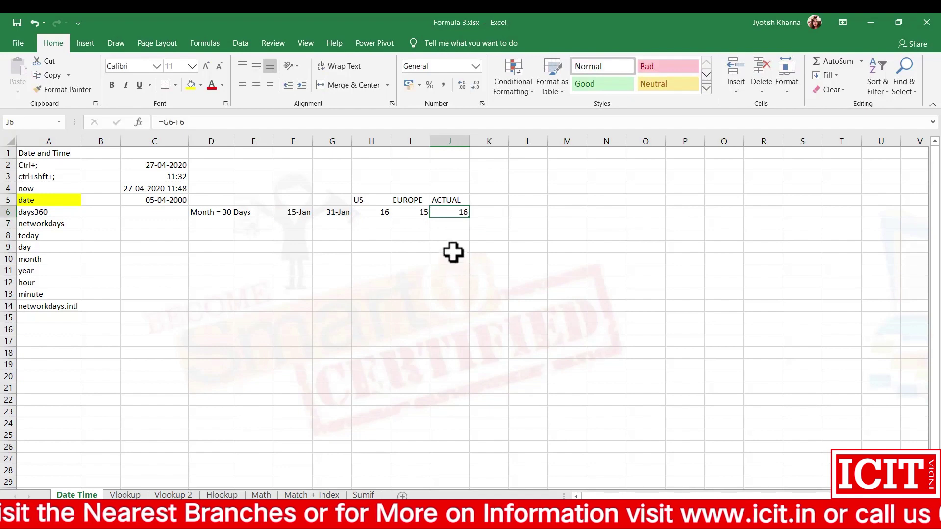
- Format the two dates in F6:G6 as Number and return to the ACTUAL result in J6
click(445, 63)
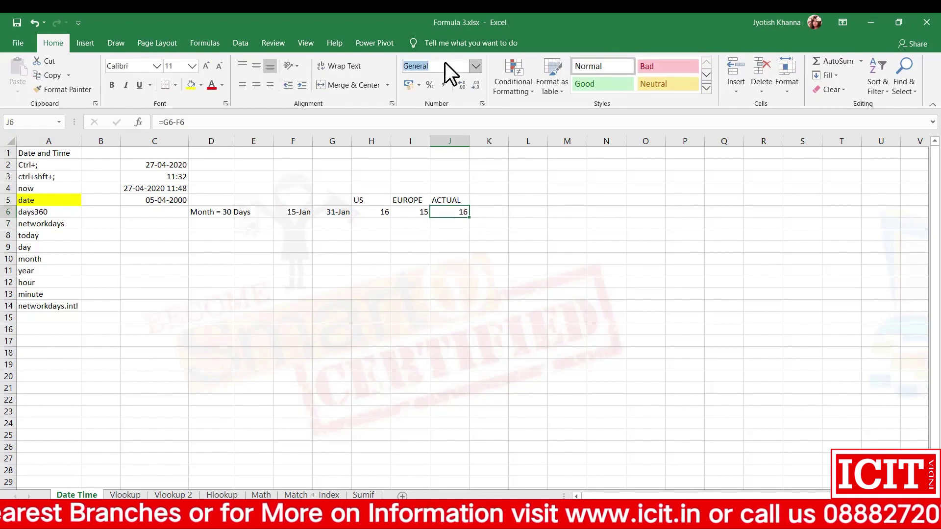
click(445, 63)
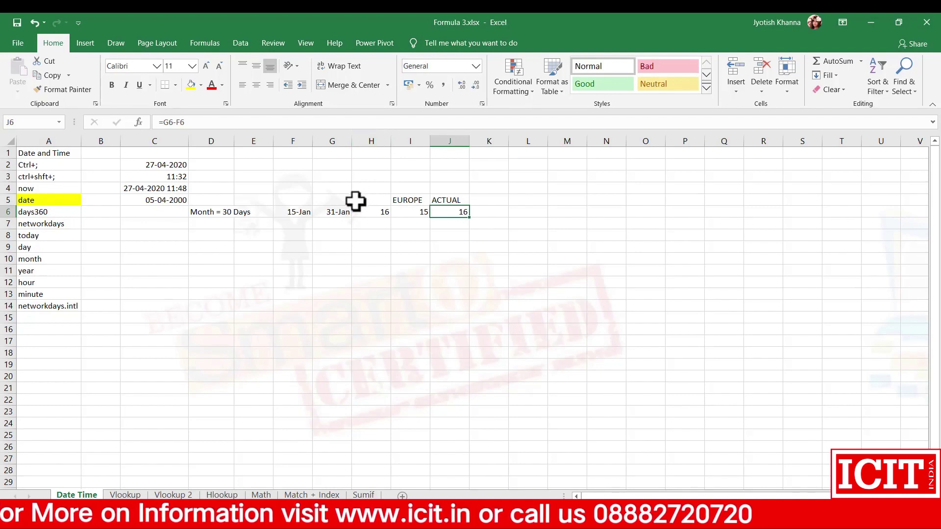
click(336, 212)
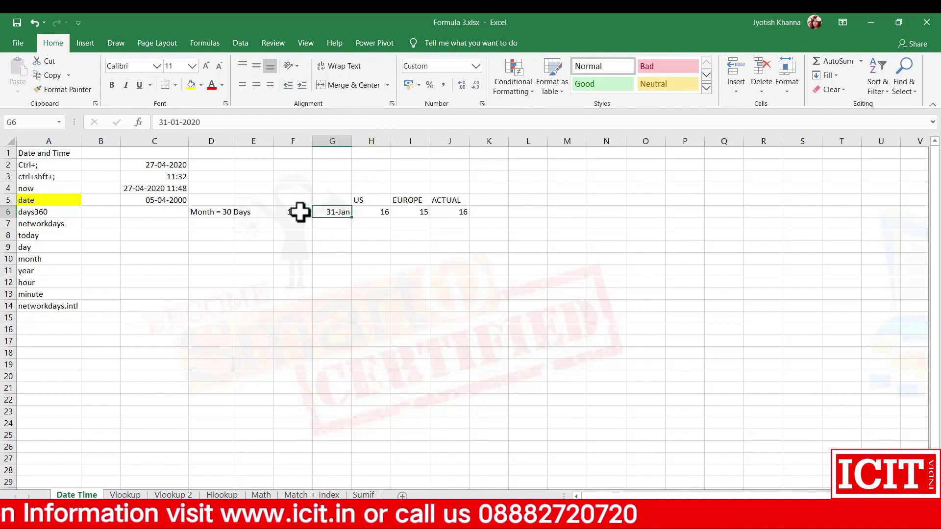
drag(301, 212, 319, 212)
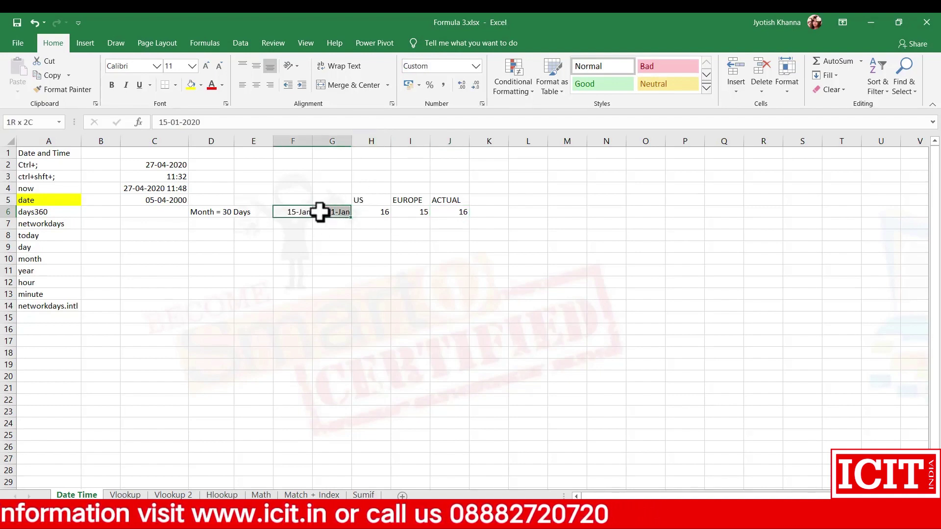
click(435, 66)
text(Nu)
key(Return)
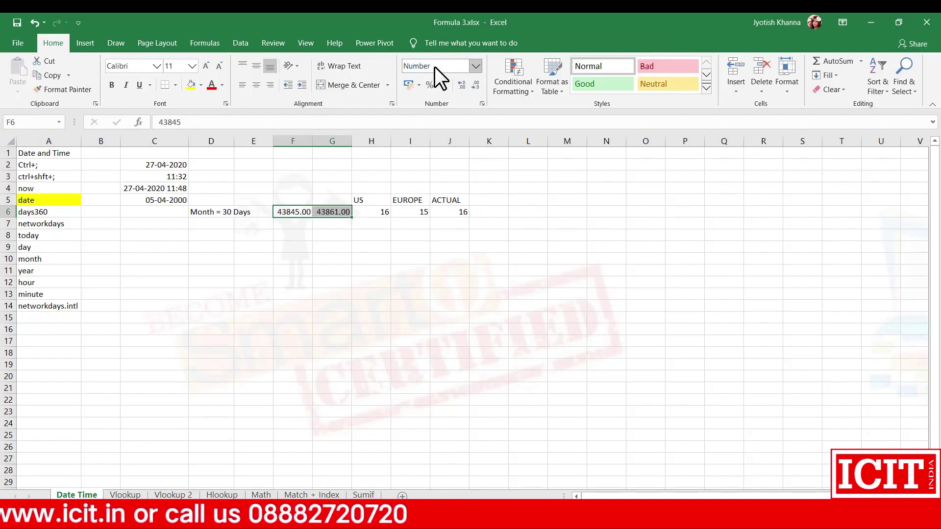
click(460, 269)
key(ctrl+Up)
- Format the two dates in F6:G6 as Short Date
click(294, 212)
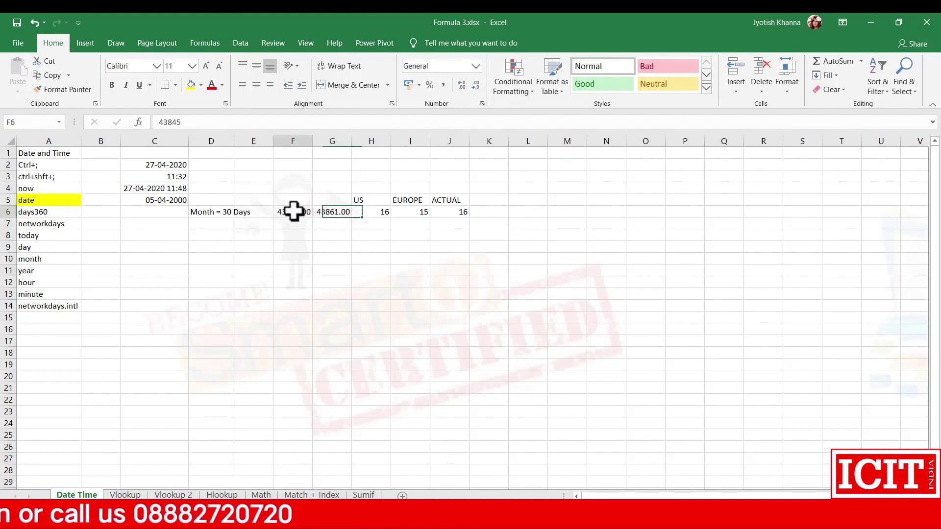
drag(294, 212, 336, 211)
click(440, 65)
text(S)
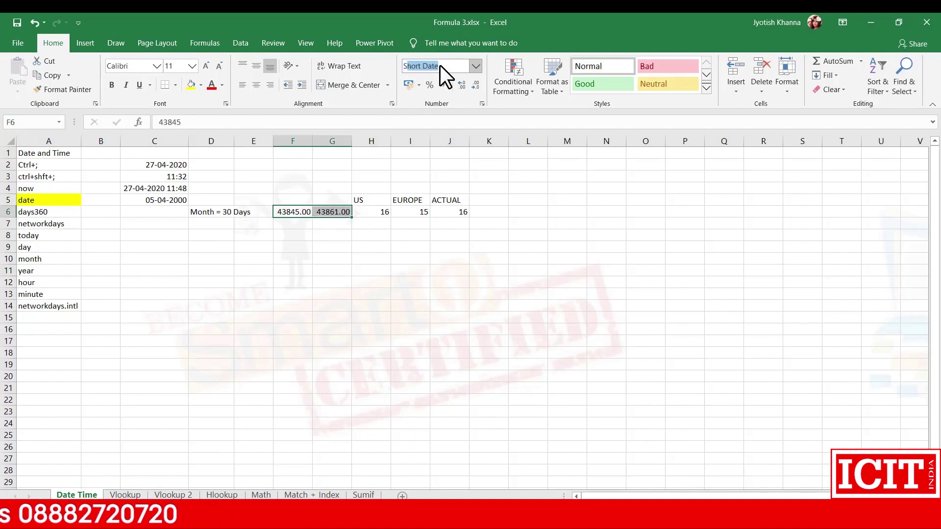
text(h)
key(Return)
- Review the US and EUROPE headings, the dates in F6 and G6, and the formulas in J6 and I6
click(387, 200)
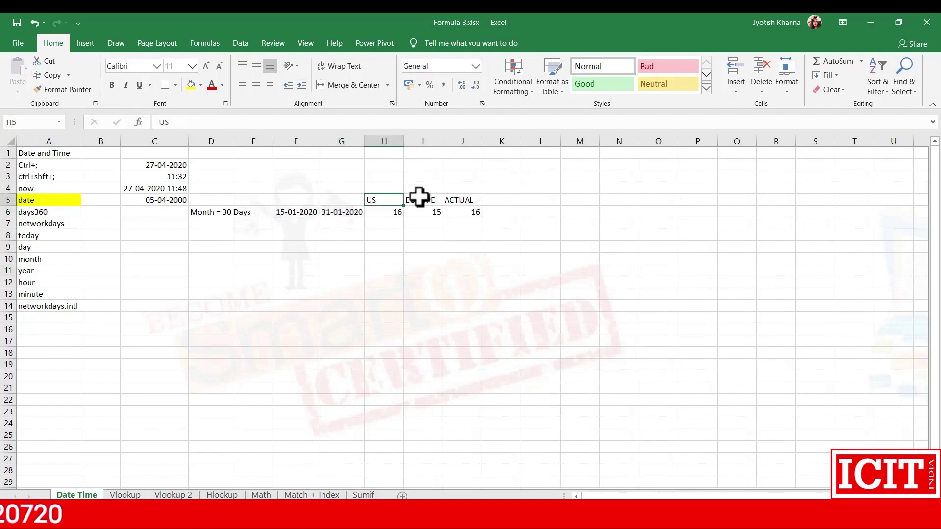
click(420, 199)
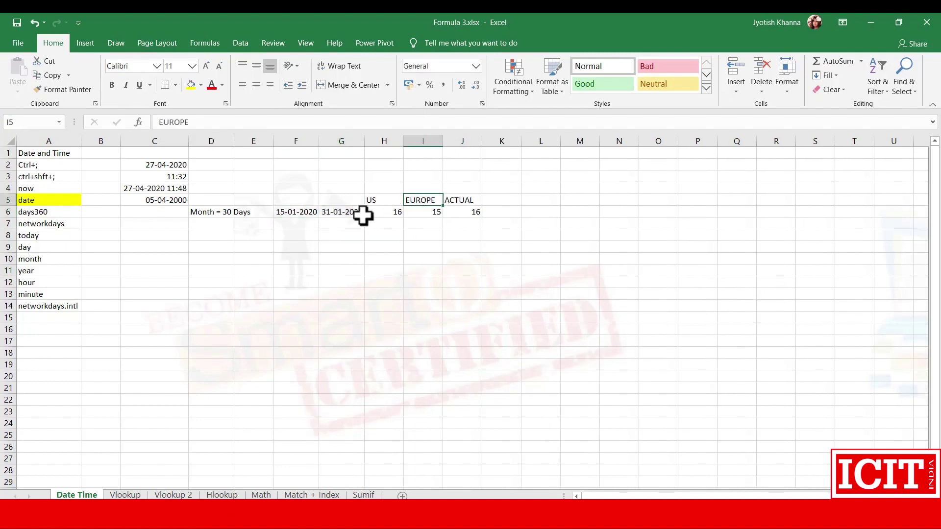
click(336, 216)
click(286, 212)
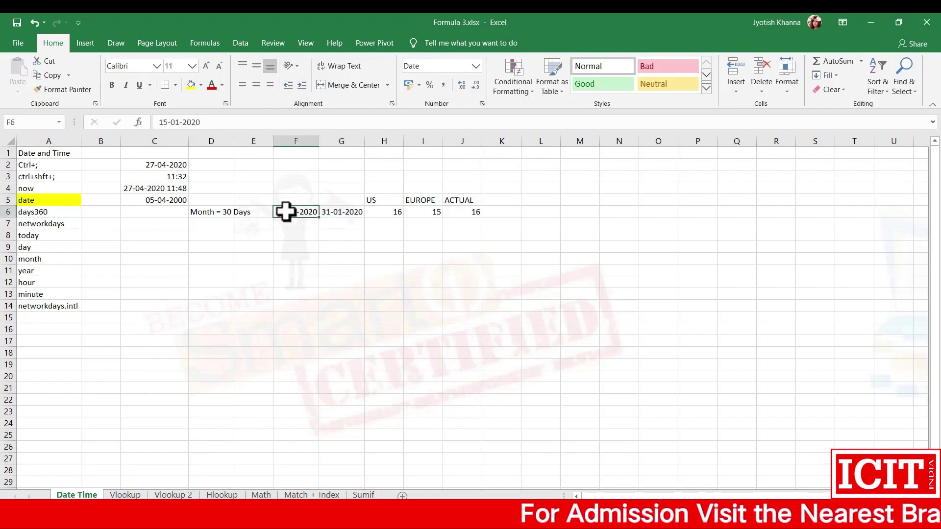
double_click(466, 212)
key(Escape)
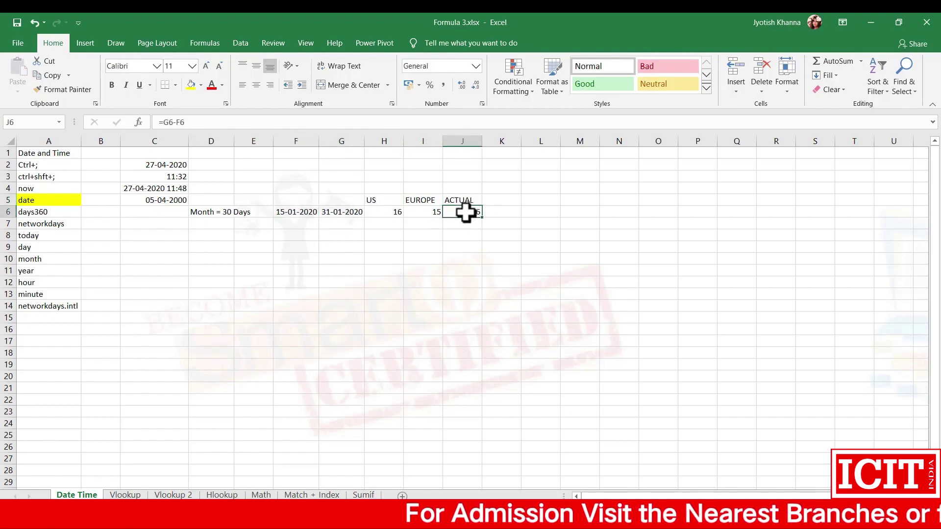
click(427, 211)
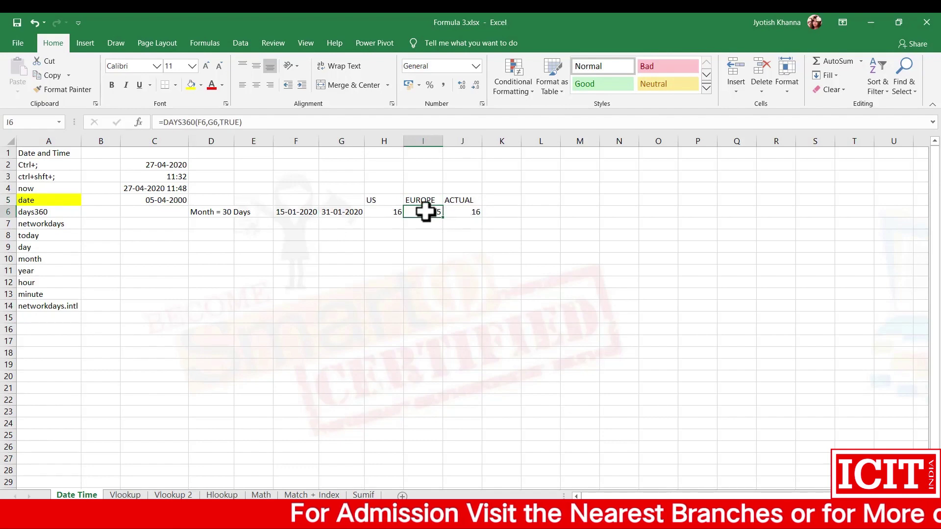
click(342, 211)
- Change the start date in cell F6 to 1 jan
click(287, 211)
text(1)
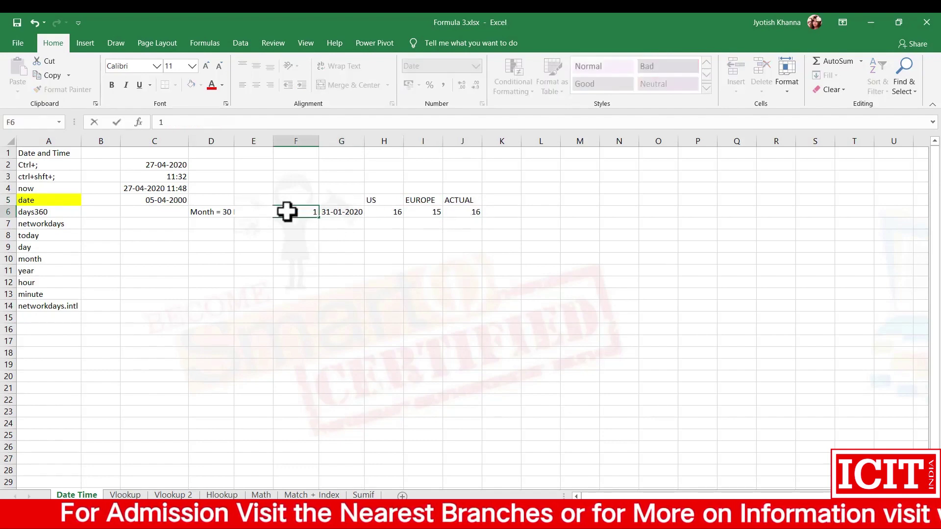
text( jan)
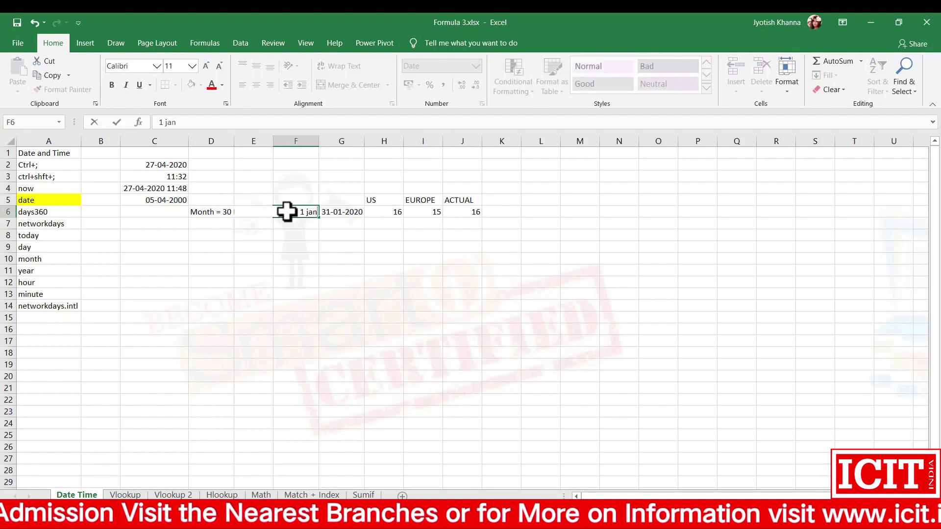
key(Tab)
- Change the end date in cell G6 to 1 feb and reselect that cell
text(1)
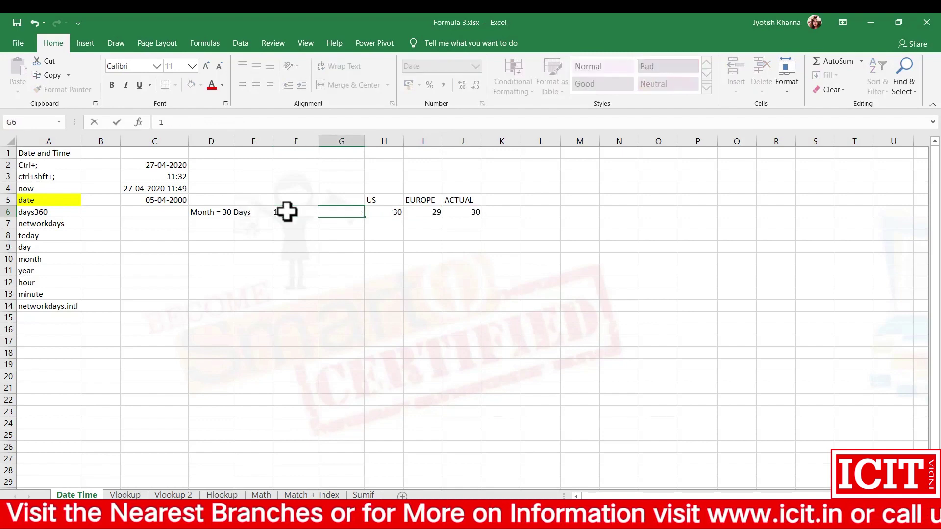
text( feb)
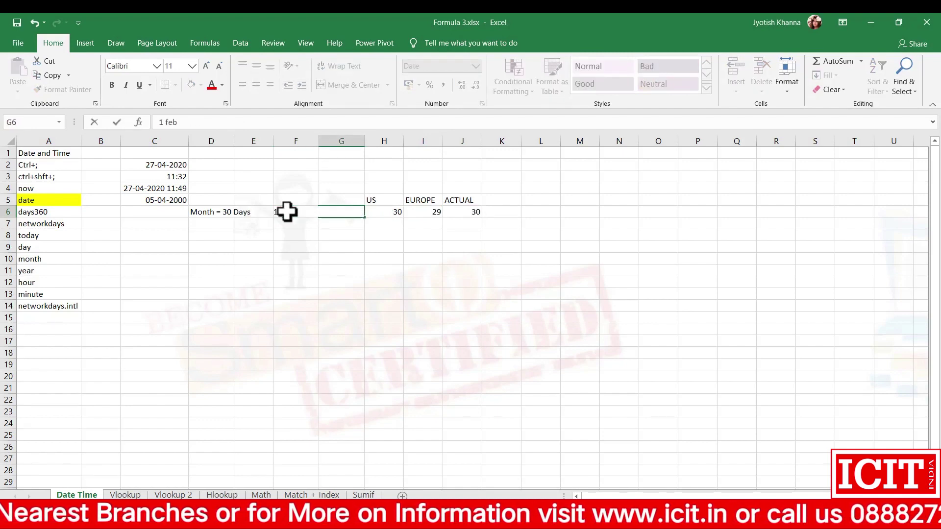
key(Return)
key(Up)
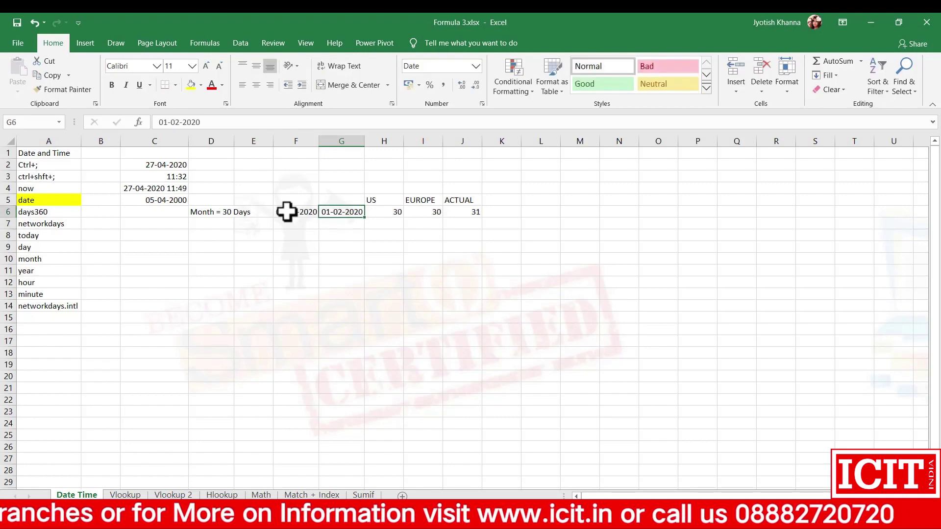
- Compare the actual, US and European day counts in J6, H6 and I6 against the dates in F6 and G6
click(458, 210)
click(289, 213)
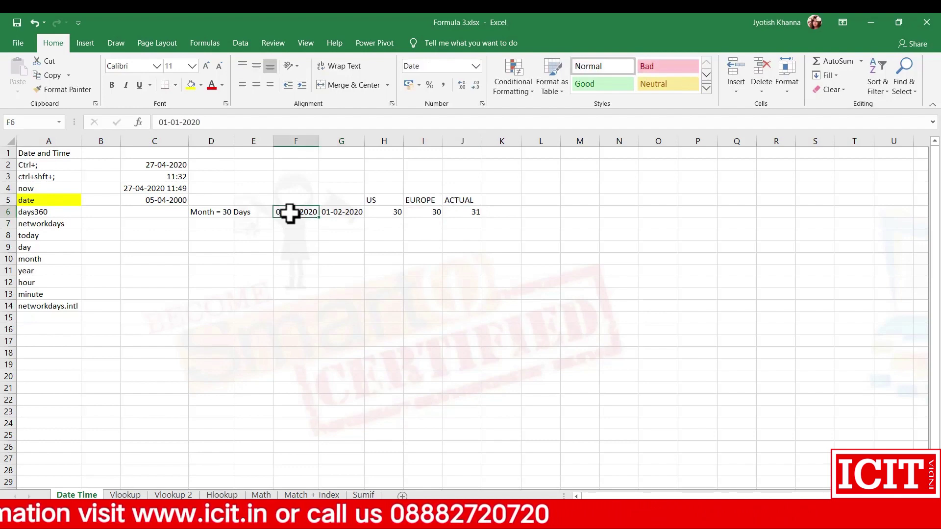
click(339, 211)
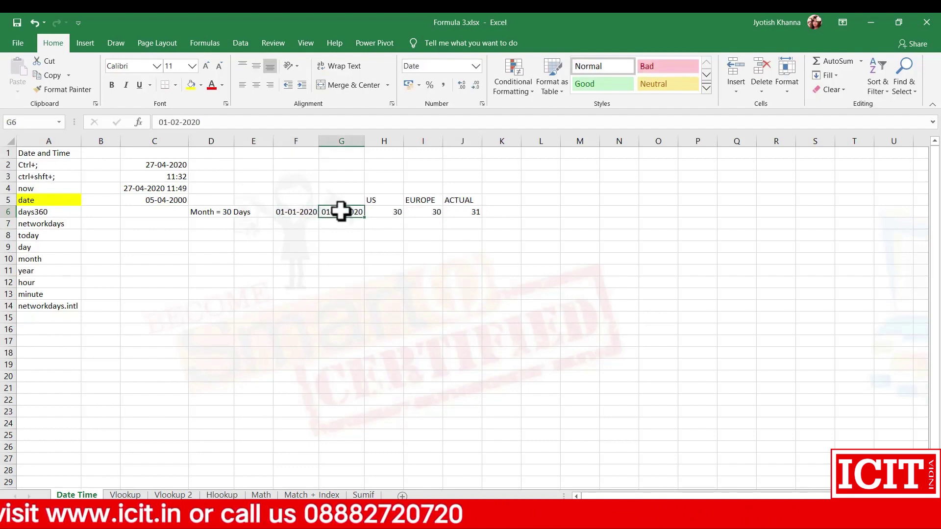
click(469, 211)
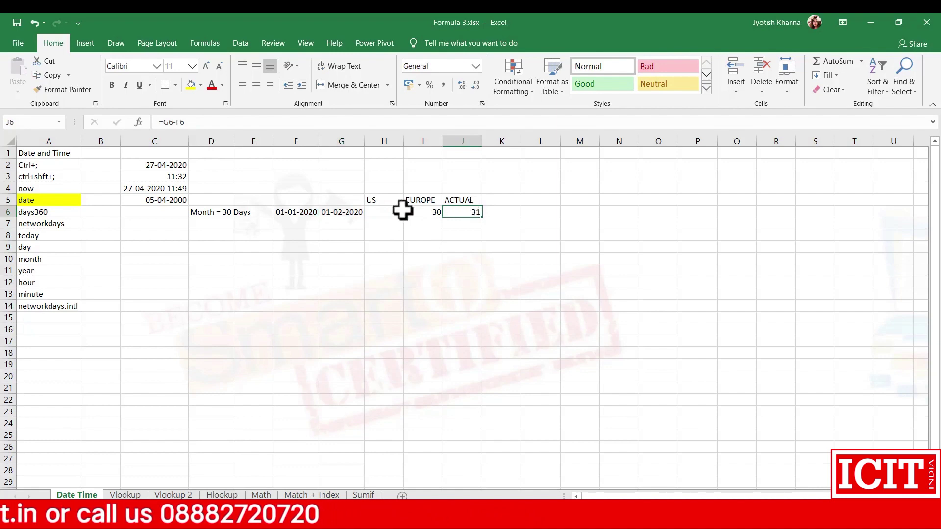
click(384, 211)
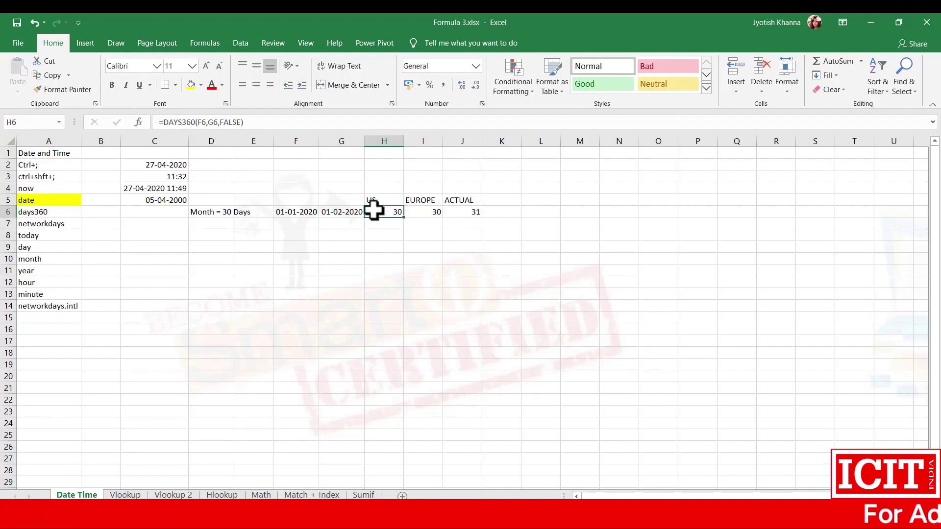
key(Right)
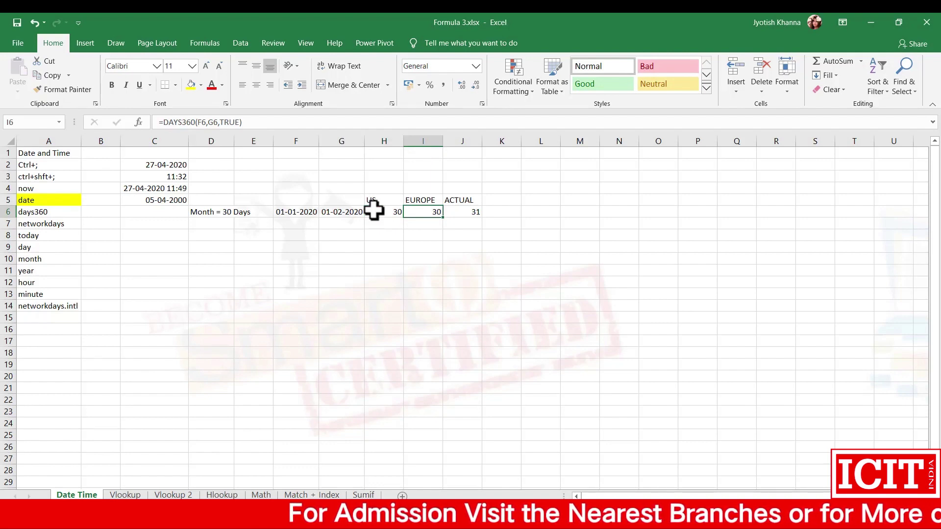
- Try copying the US formula from H6 across H6:I6, and undo both the paste and the date change in G6
click(374, 211)
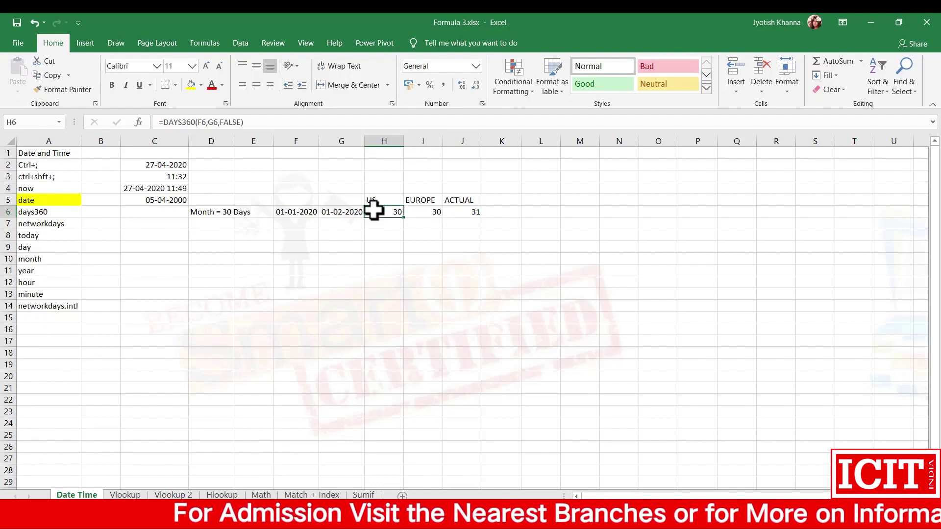
key(ctrl+c)
key(shift+Right)
key(ctrl+v)
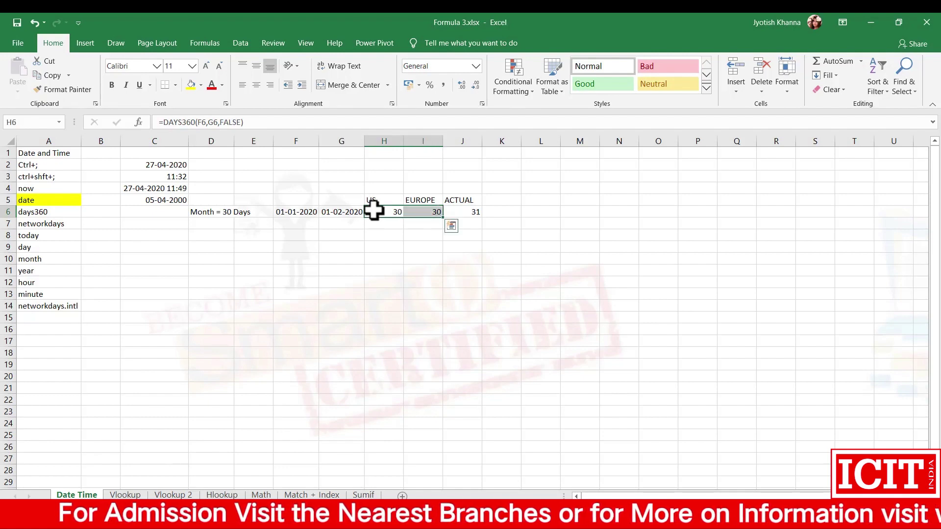
key(ctrl+z)
key(ctrl+z)
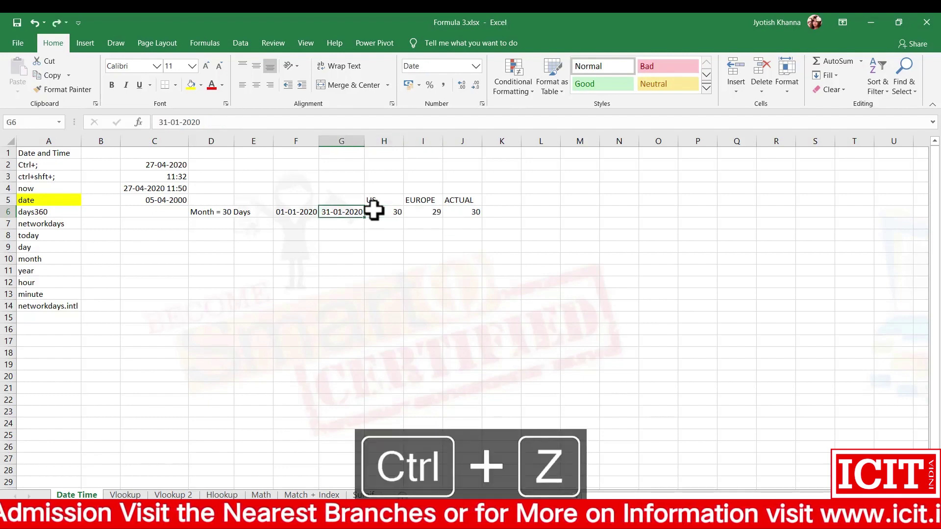
- Examine the US, EUROPE and ACTUAL day-count formulas in H6, I6 and J6 for the January dates
click(374, 211)
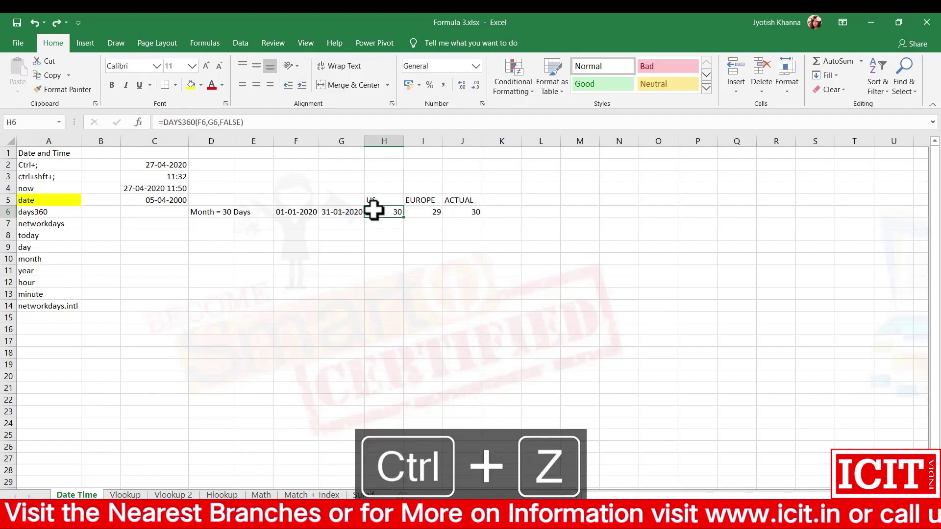
key(Right)
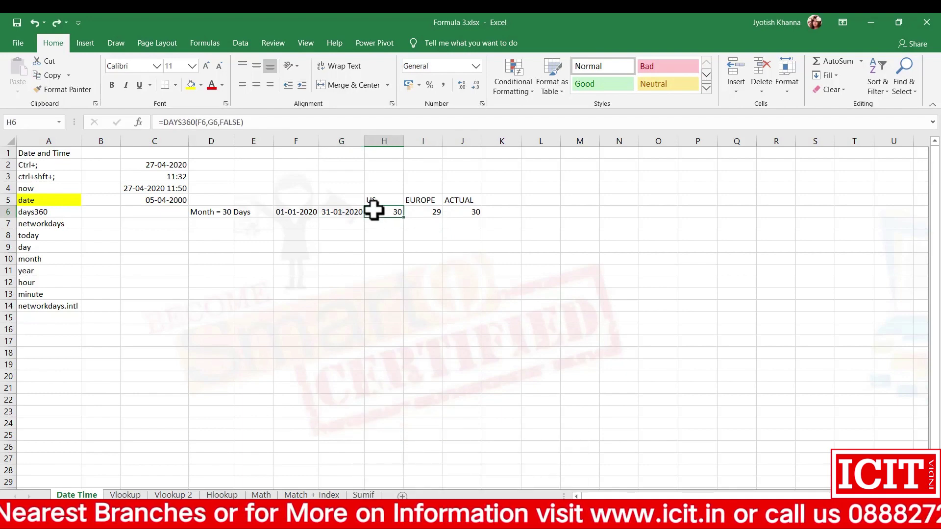
key(Right)
key(Right)
key(Left)
key(Left)
key(Left)
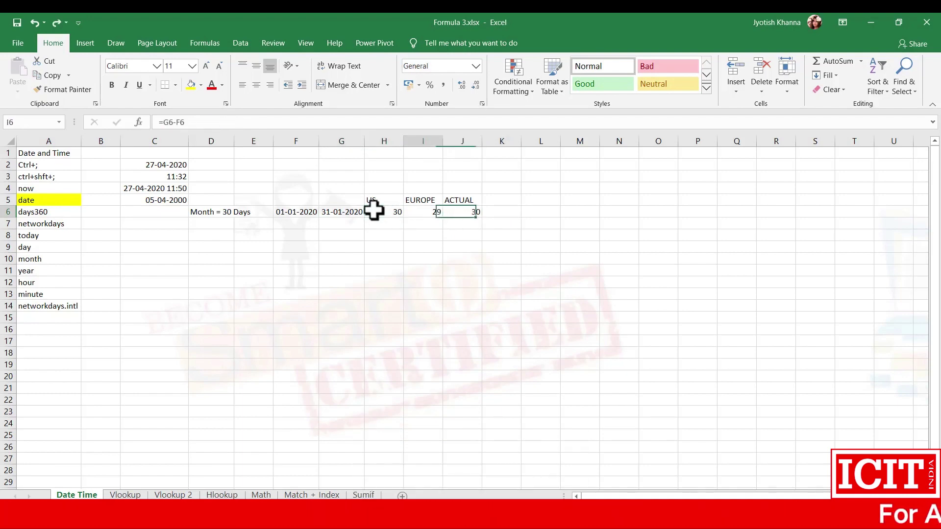
key(Right)
key(Left)
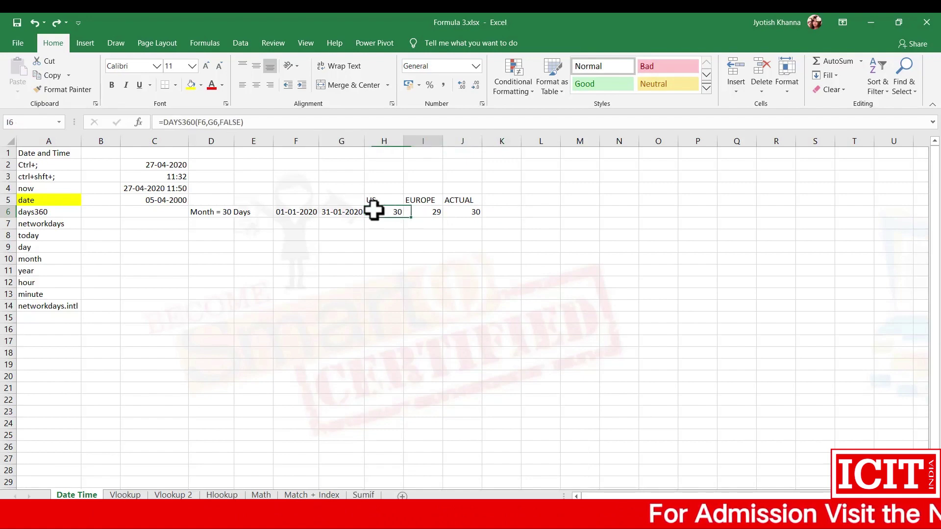
key(Right)
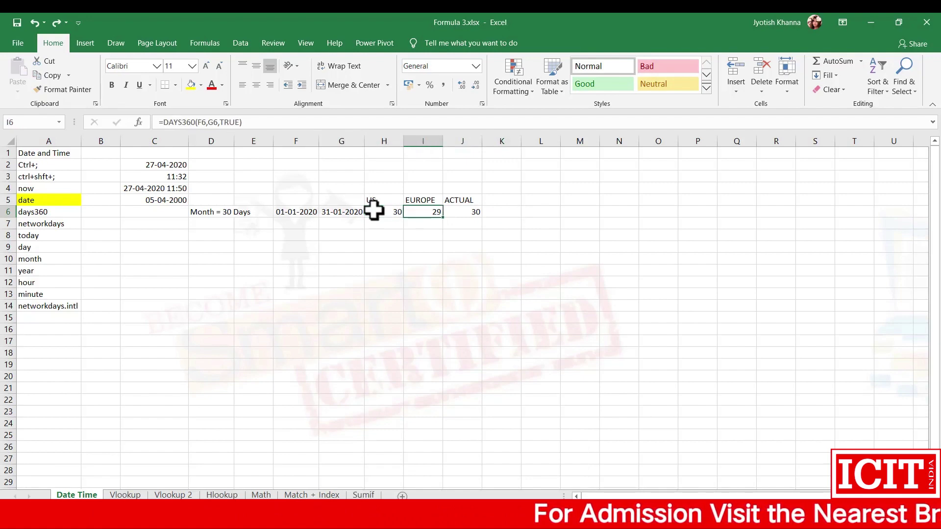